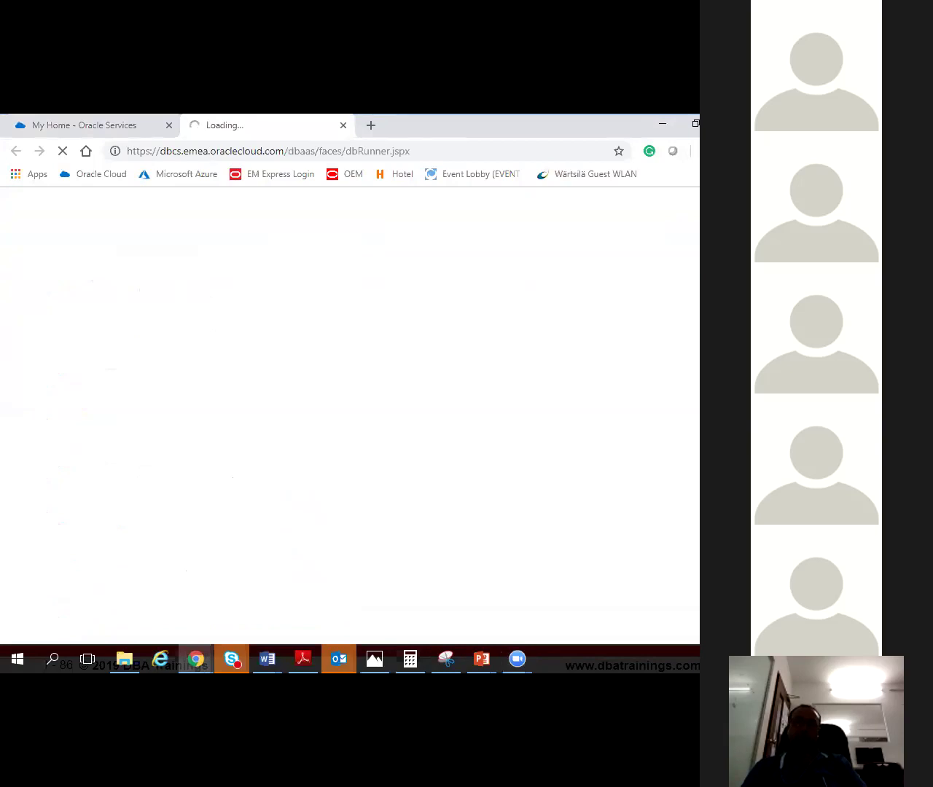
- Close the loading page, show the Database Cloud Service instances and start creating a new instance
{"action": "key", "text": "ctrl+w"}
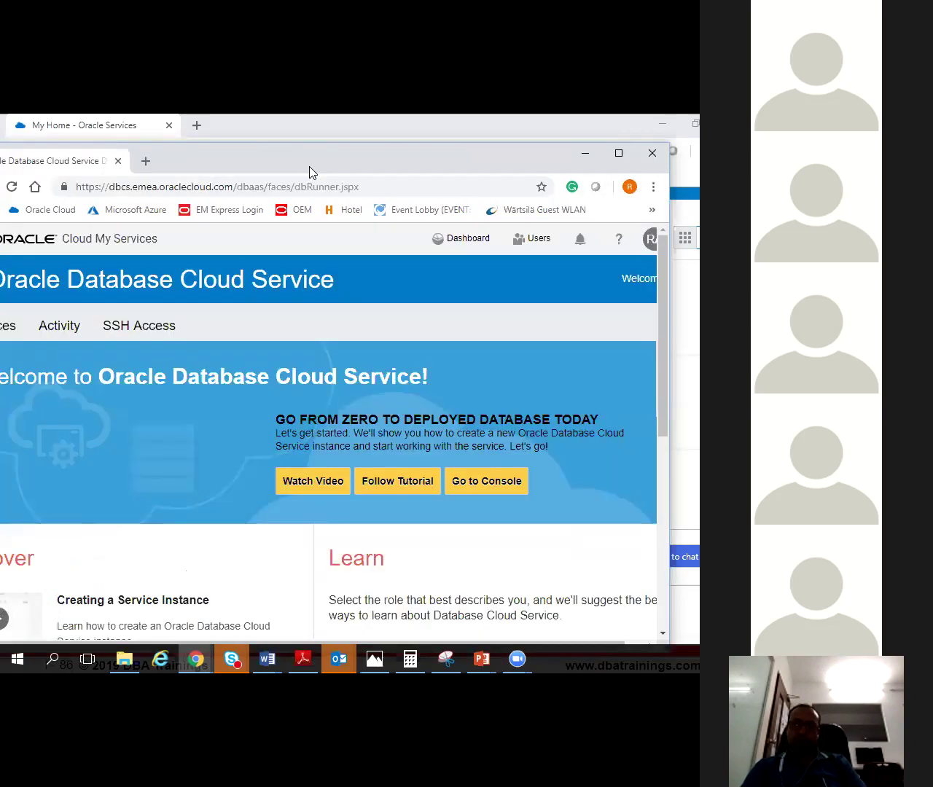
{"action": "double_click", "coordinate": [309, 167]}
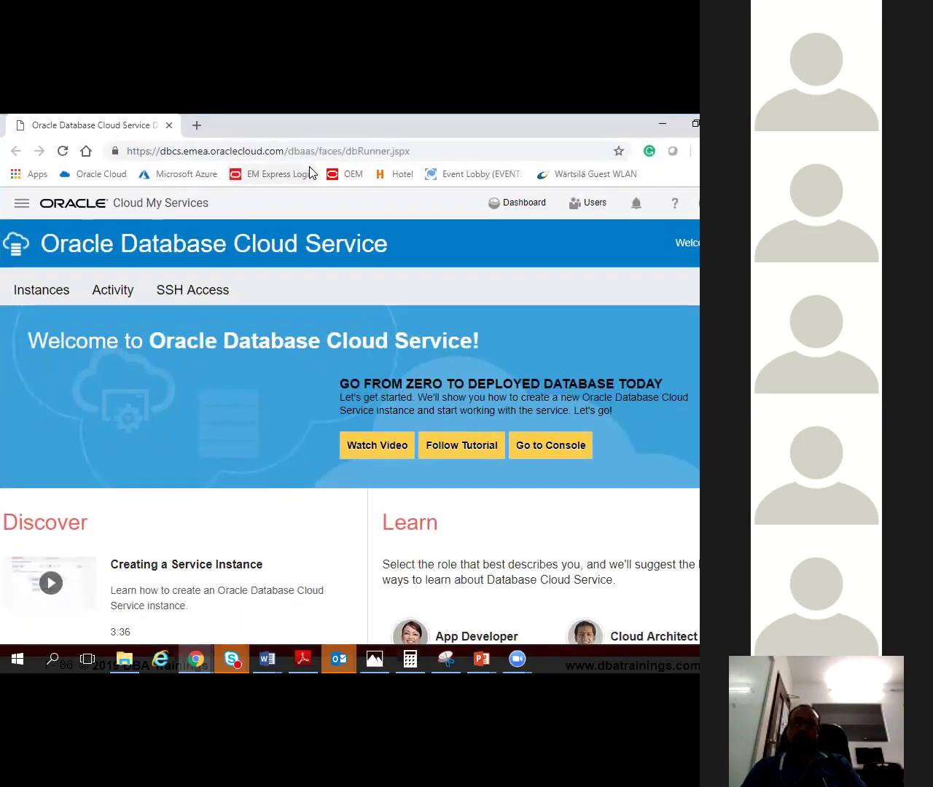
{"action": "left_click", "coordinate": [42, 290]}
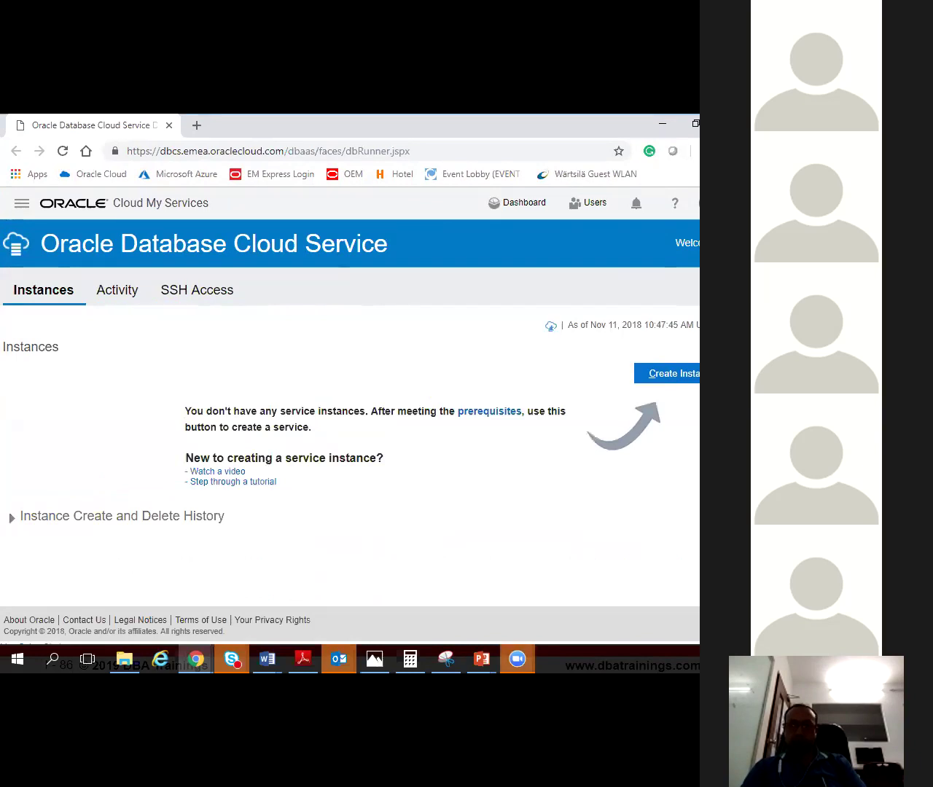
{"action": "left_click", "coordinate": [681, 375]}
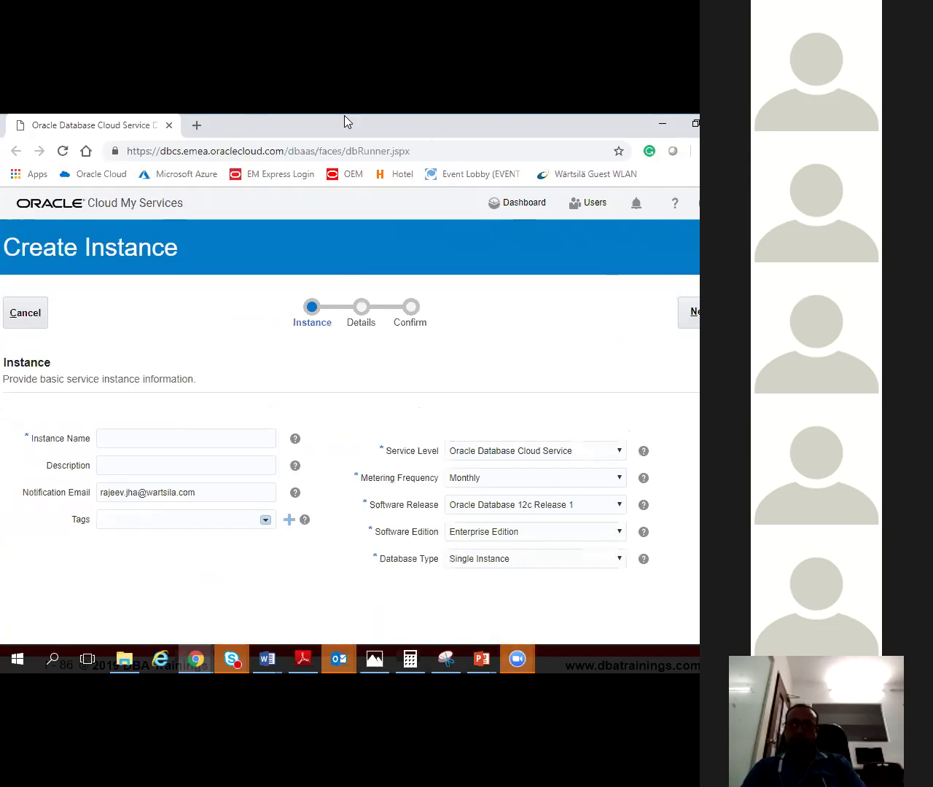
{"action": "key", "text": "alt+Left"}
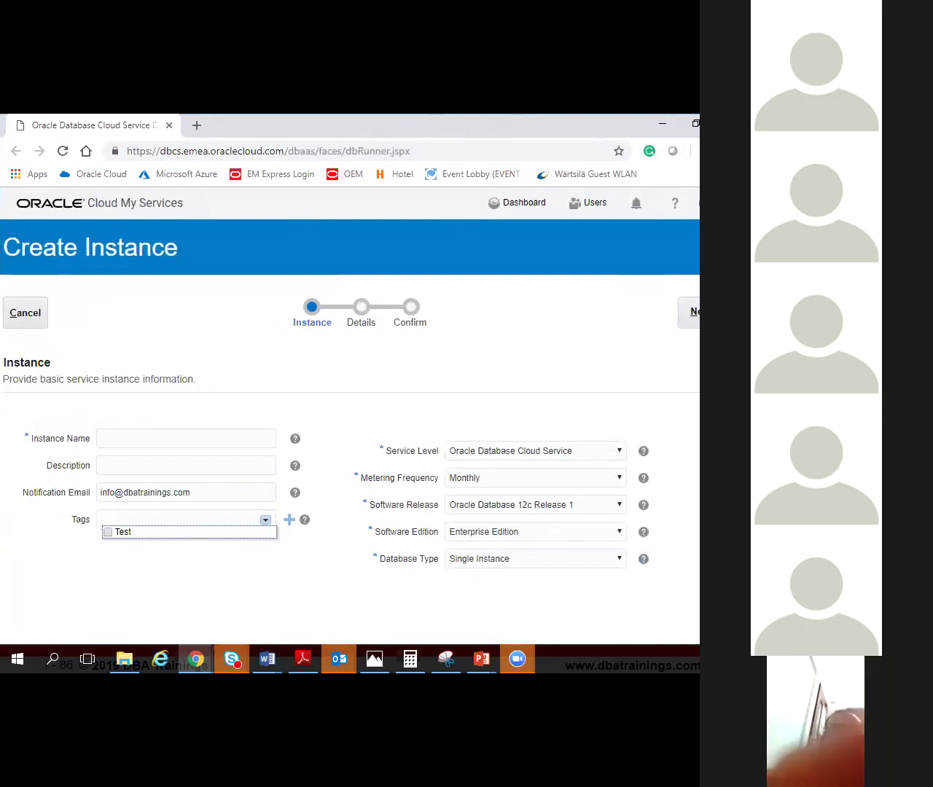
- Enter MYDB as both the instance name and description, and assign the Test tag
{"action": "left_click", "coordinate": [219, 443]}
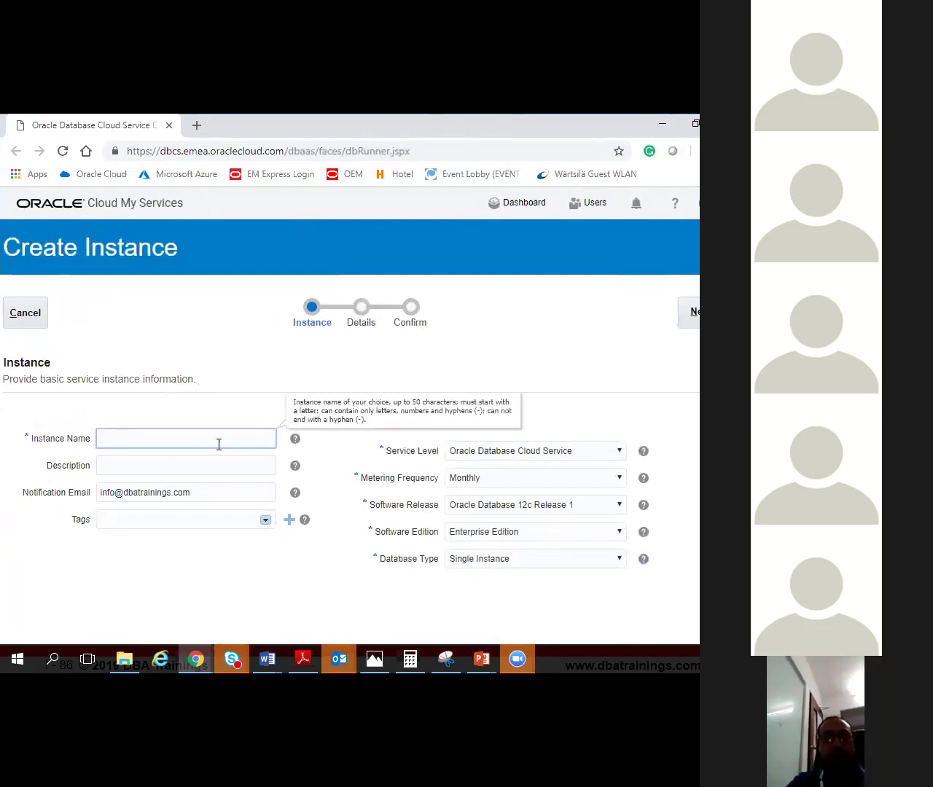
{"action": "type", "text": "M"}
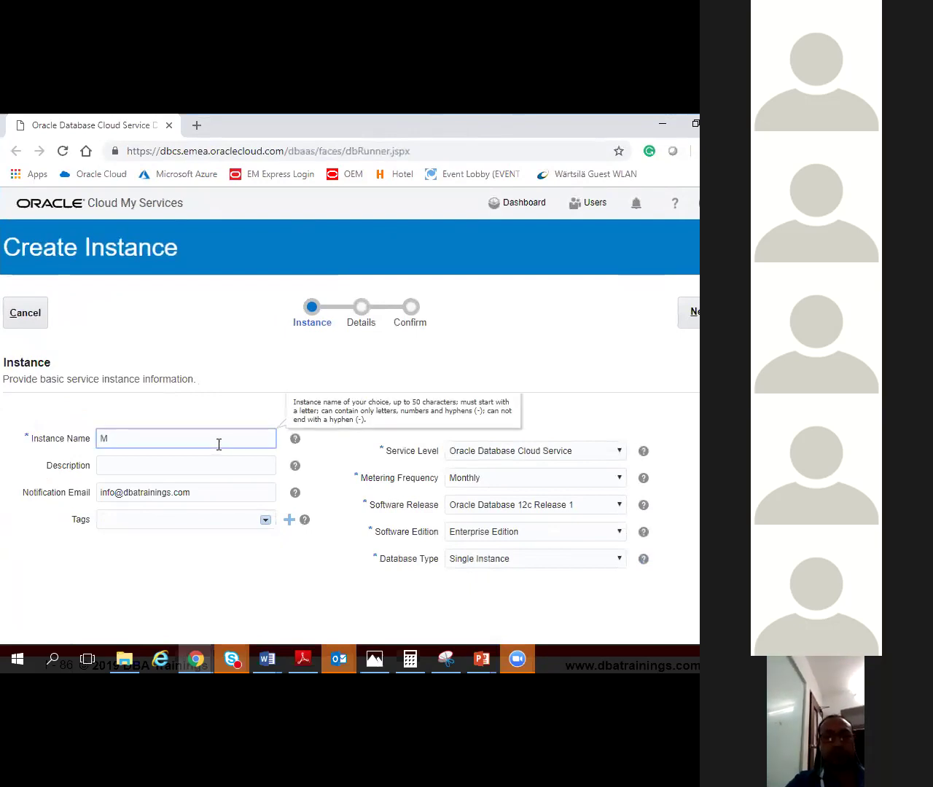
{"action": "type", "text": "YDB"}
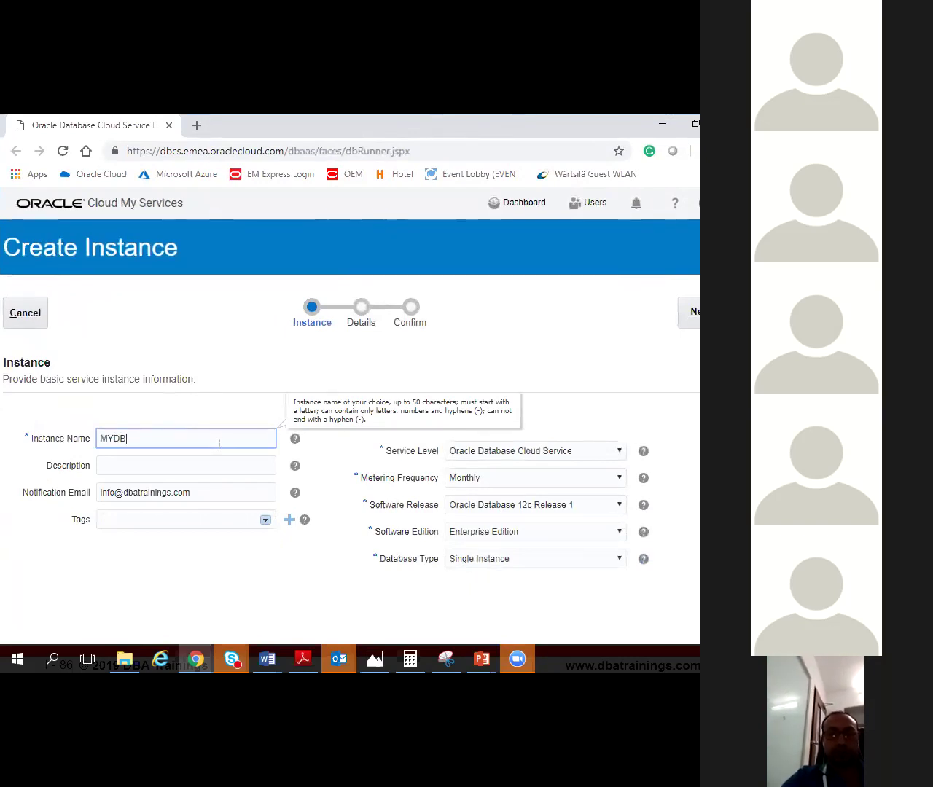
{"action": "left_click", "coordinate": [205, 464]}
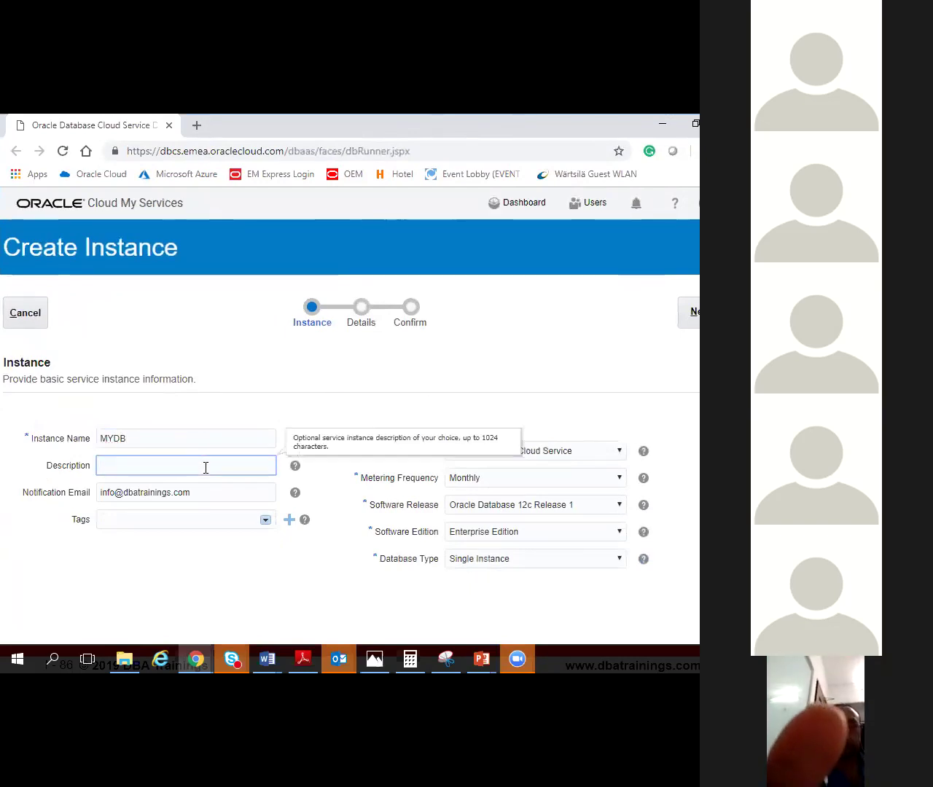
{"action": "type", "text": "MYDB"}
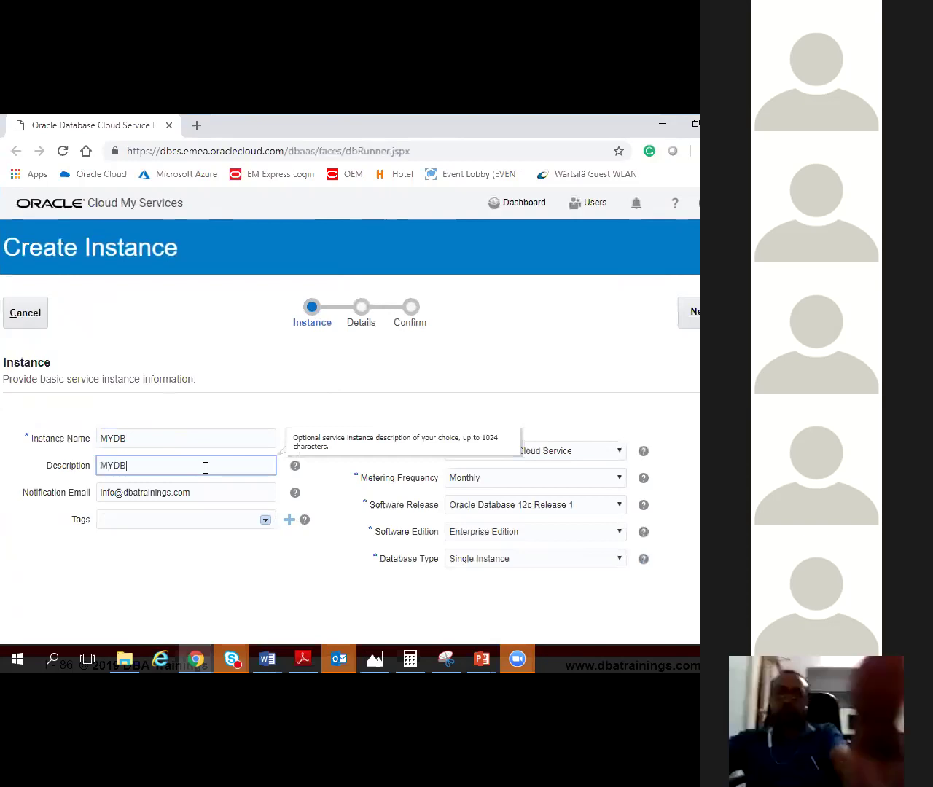
{"action": "left_click", "coordinate": [261, 520]}
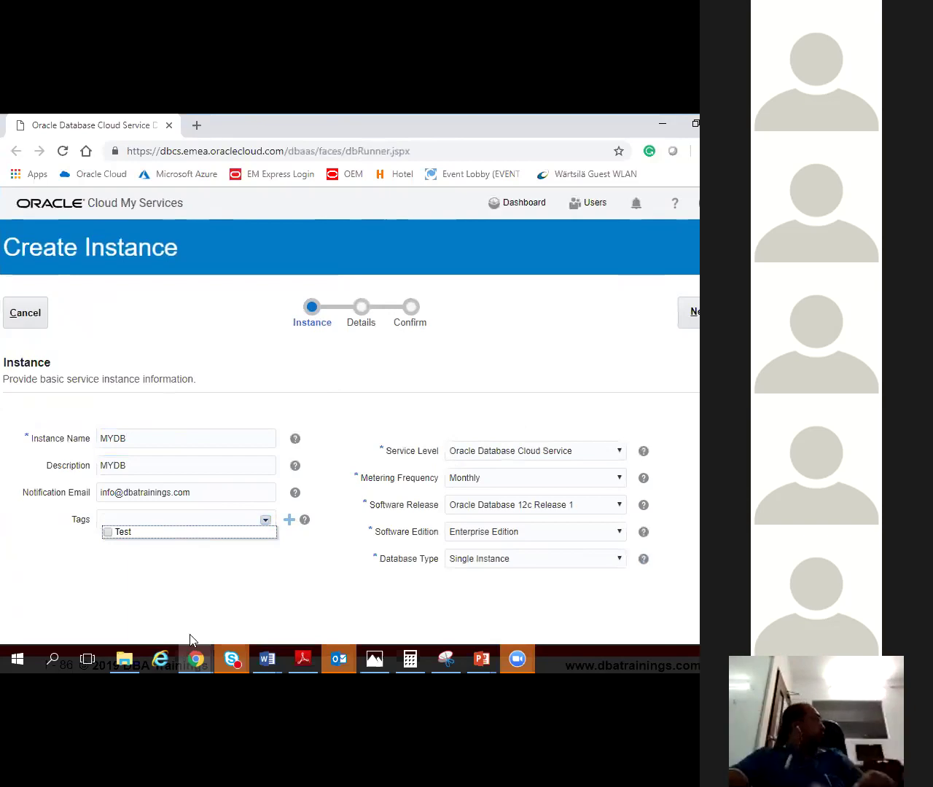
{"action": "left_click", "coordinate": [129, 533]}
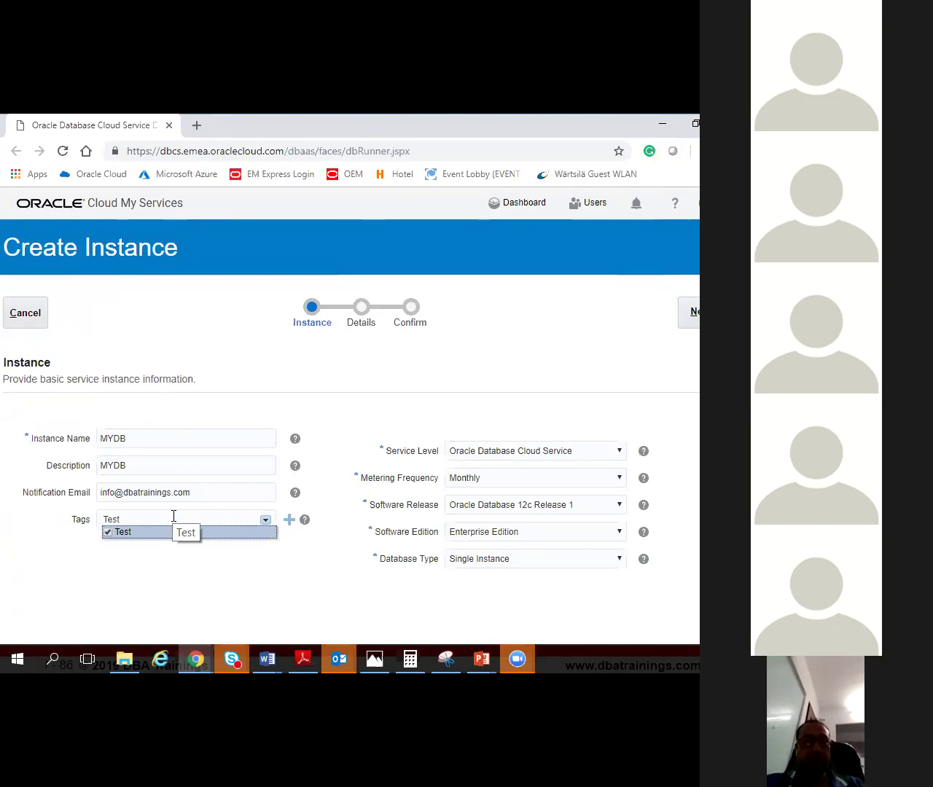
- Choose Oracle Database Cloud Service as the service level and set the metering frequency to Hourly
{"action": "left_click", "coordinate": [597, 453]}
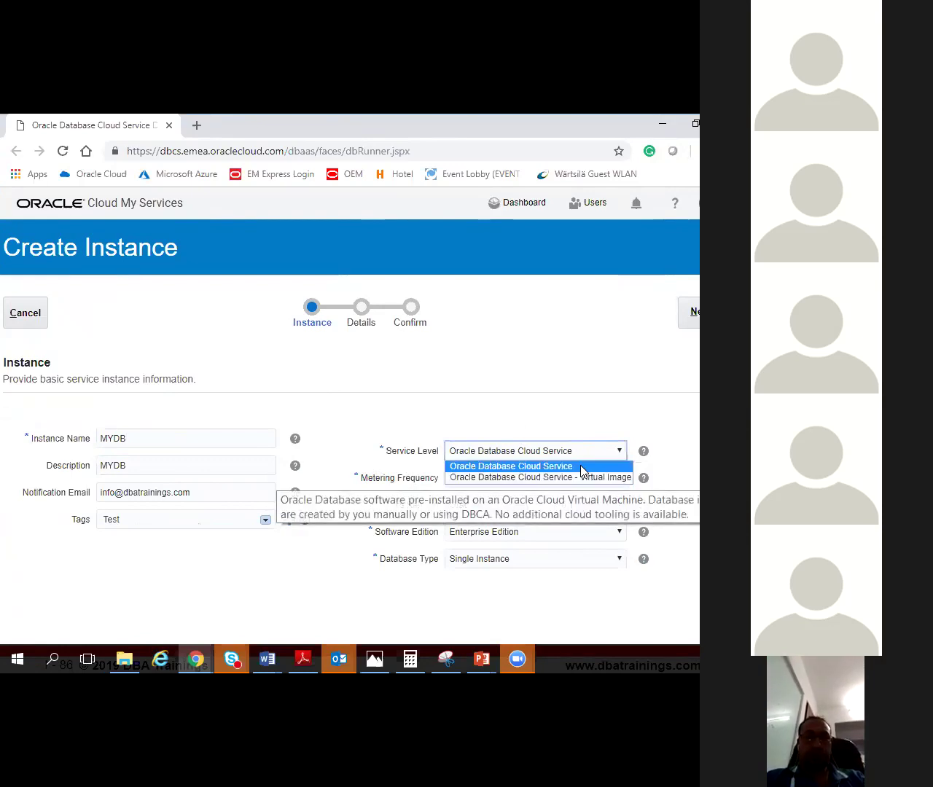
{"action": "left_click", "coordinate": [581, 467]}
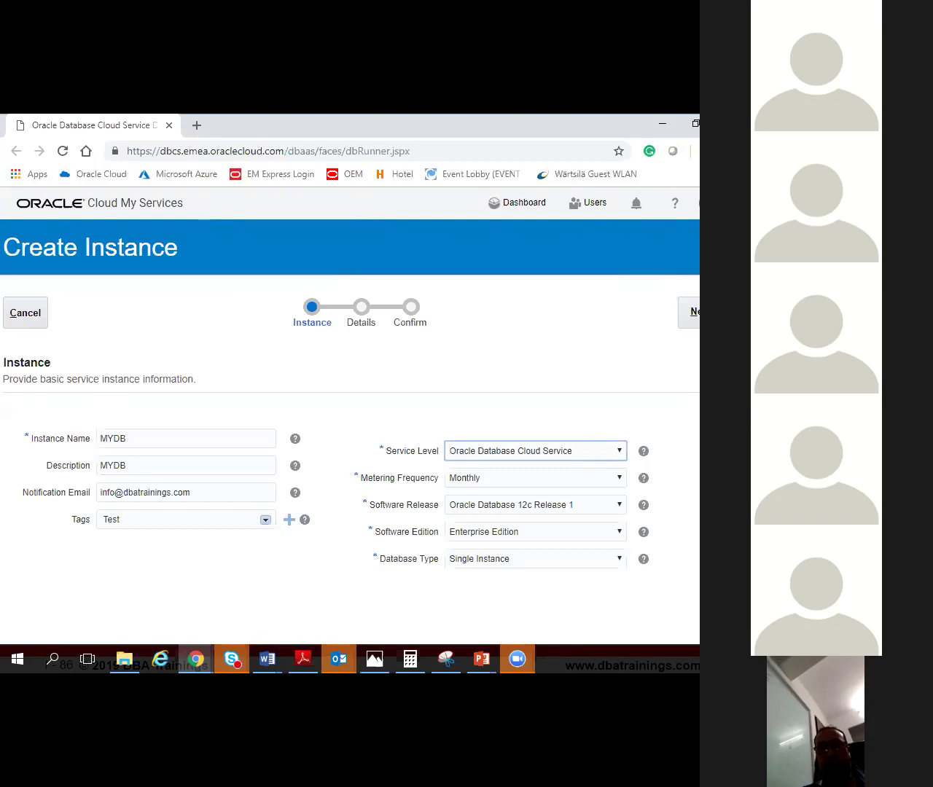
{"action": "left_click", "coordinate": [522, 483]}
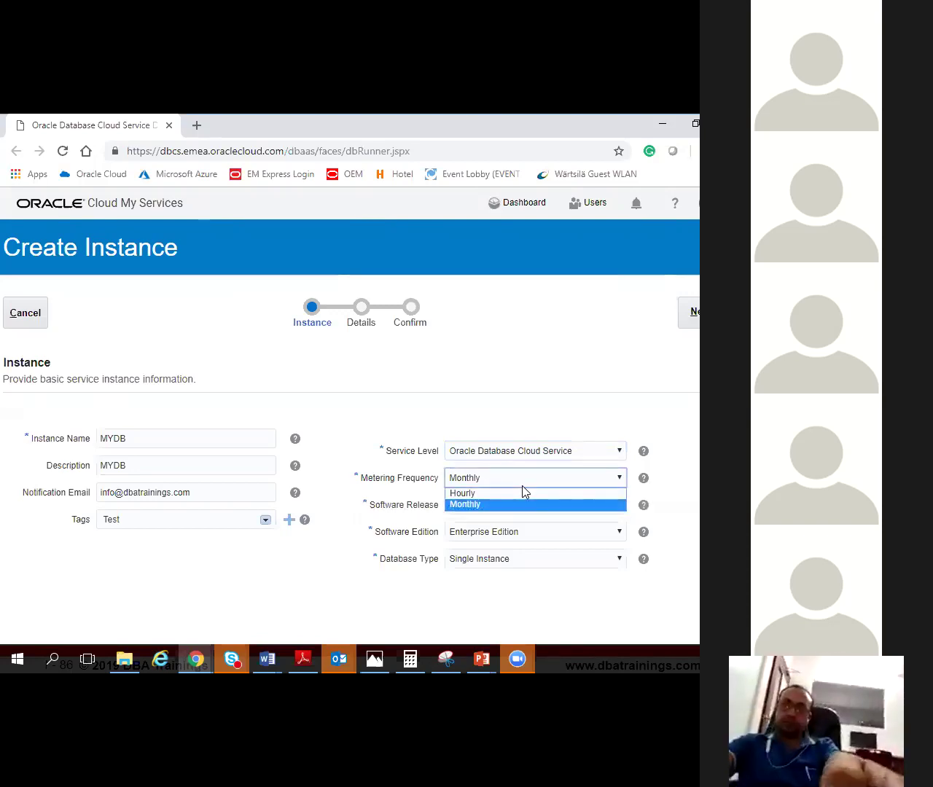
{"action": "left_click", "coordinate": [520, 493]}
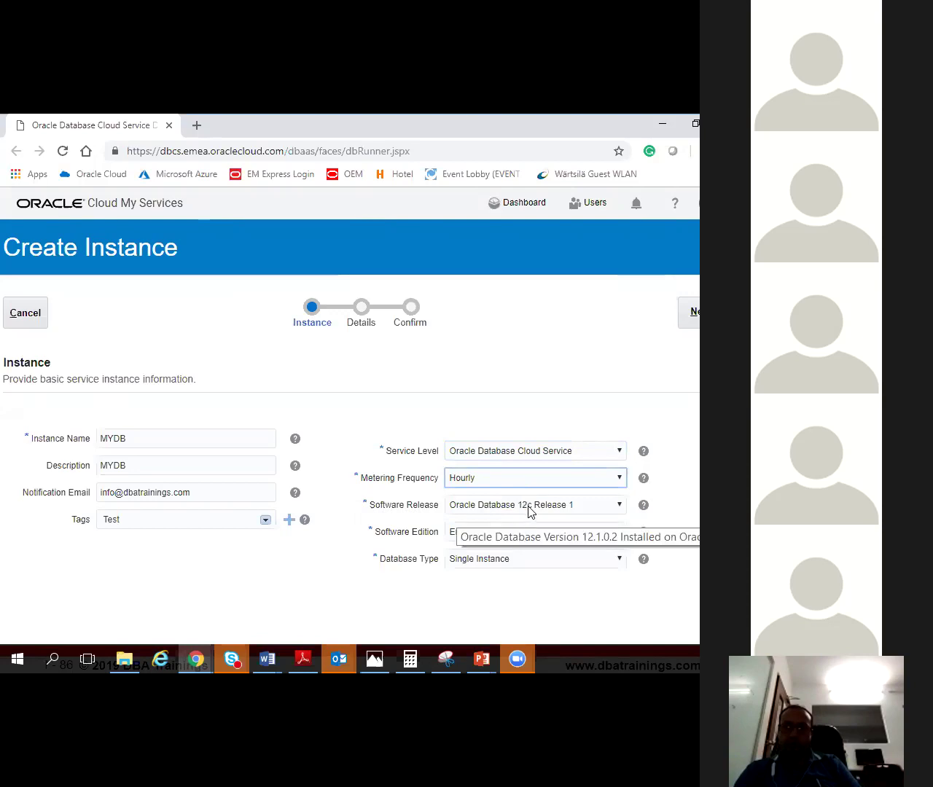
- Set the software release to Oracle Database 18c and the software edition to Standard Edition
{"action": "left_click", "coordinate": [528, 507]}
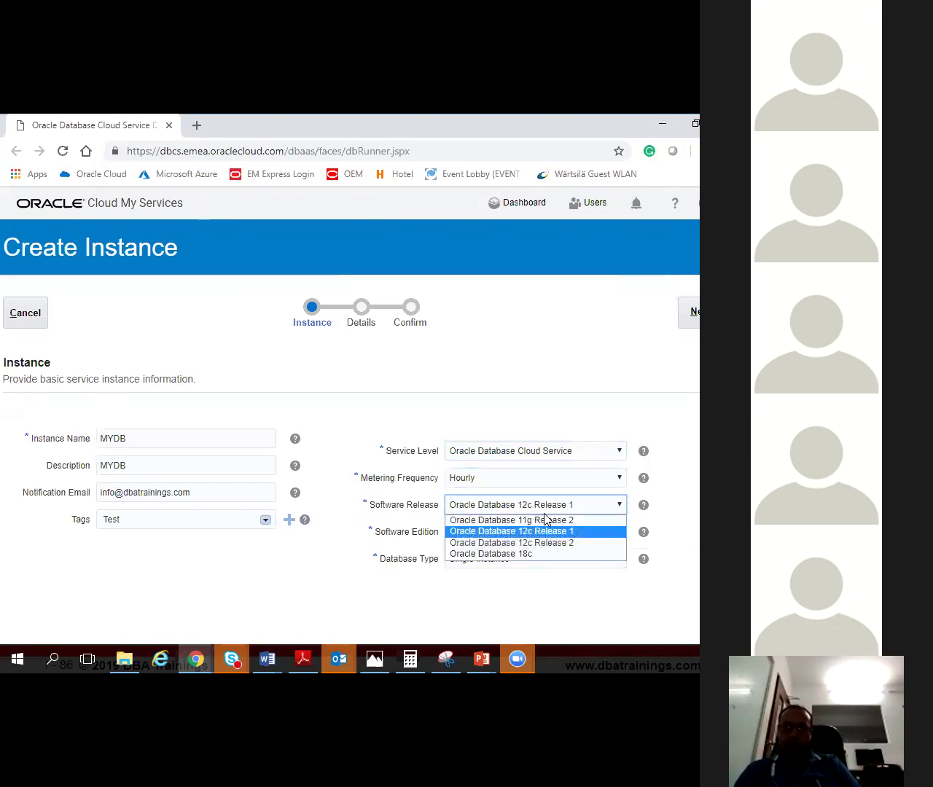
{"action": "left_click", "coordinate": [477, 555]}
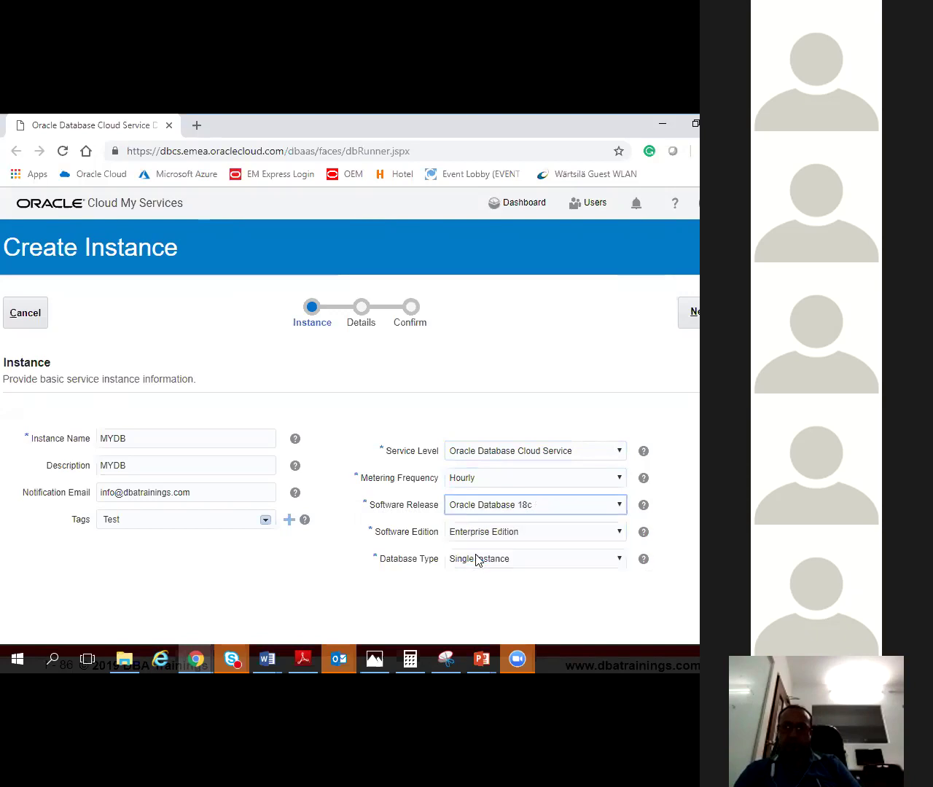
{"action": "left_click", "coordinate": [620, 533]}
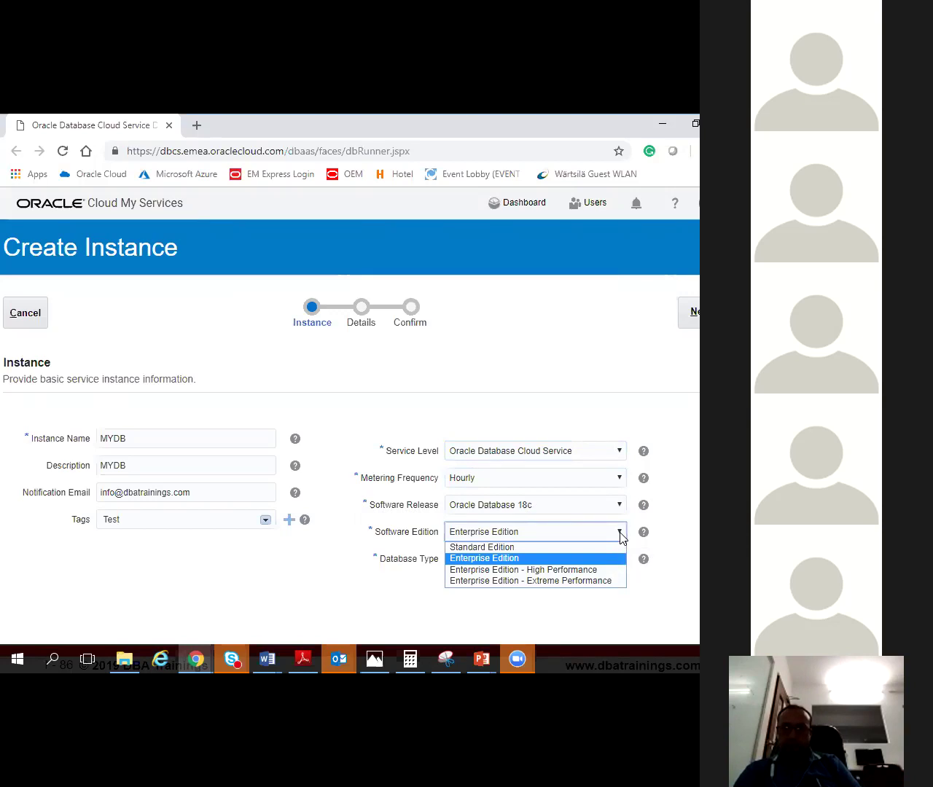
{"action": "left_click", "coordinate": [525, 549]}
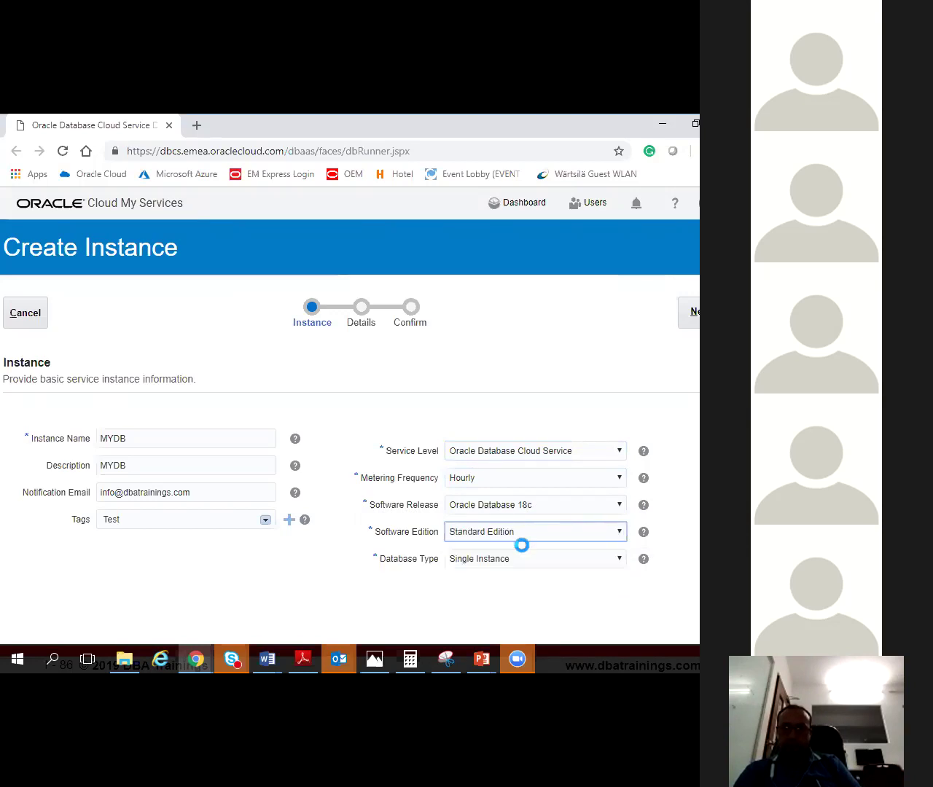
- Keep Single Instance as the database type and continue to the instance details page
{"action": "left_click", "coordinate": [619, 559]}
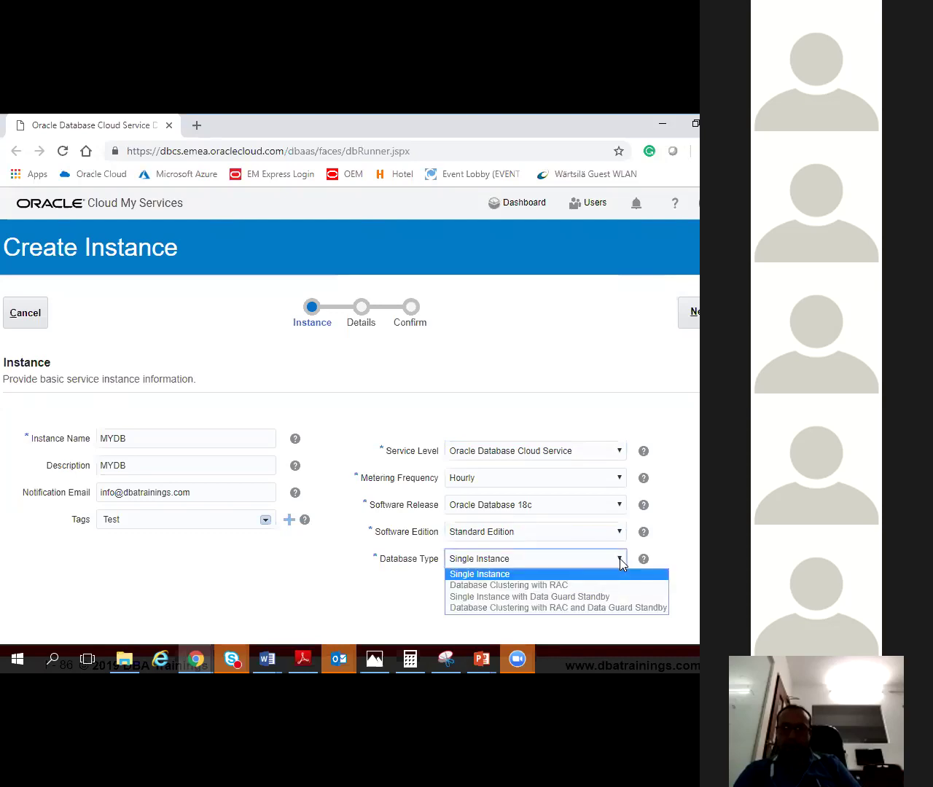
{"action": "left_click", "coordinate": [619, 559]}
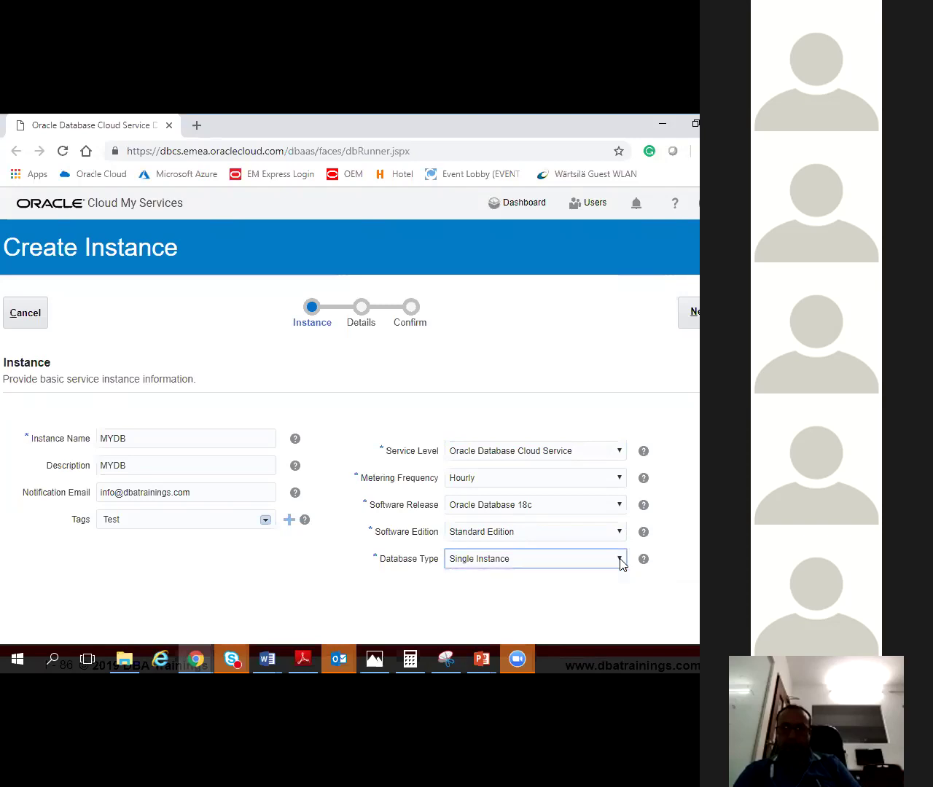
{"action": "scroll", "coordinate": [350, 408], "scroll_direction": "down", "scroll_amount": 3}
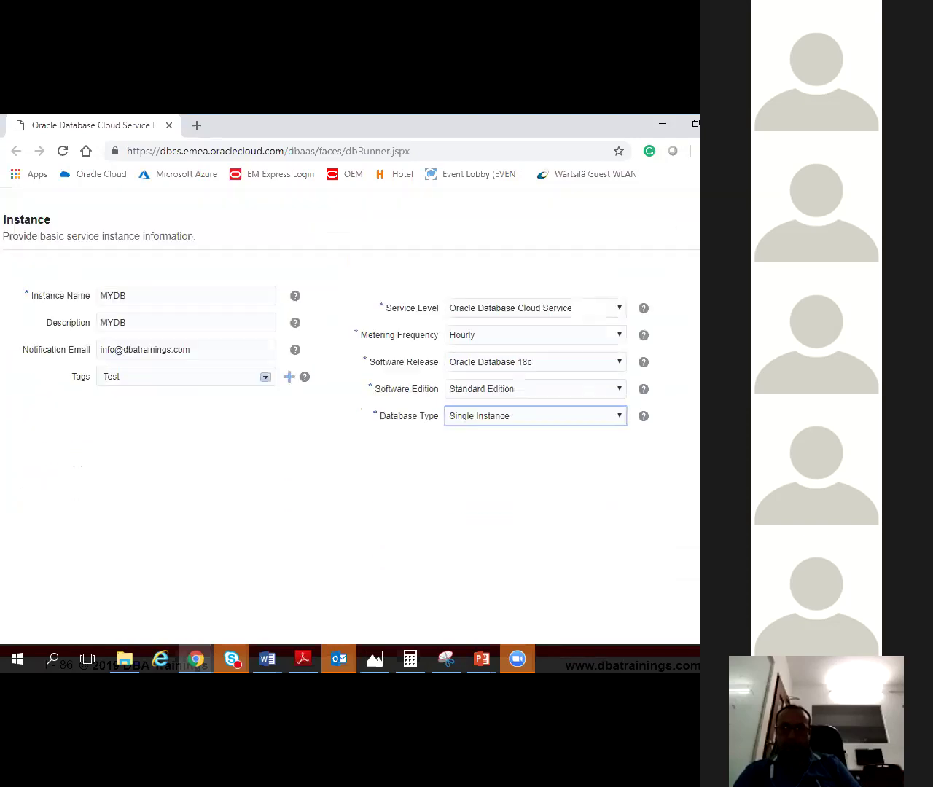
{"action": "scroll", "coordinate": [350, 379], "scroll_direction": "up", "scroll_amount": 4}
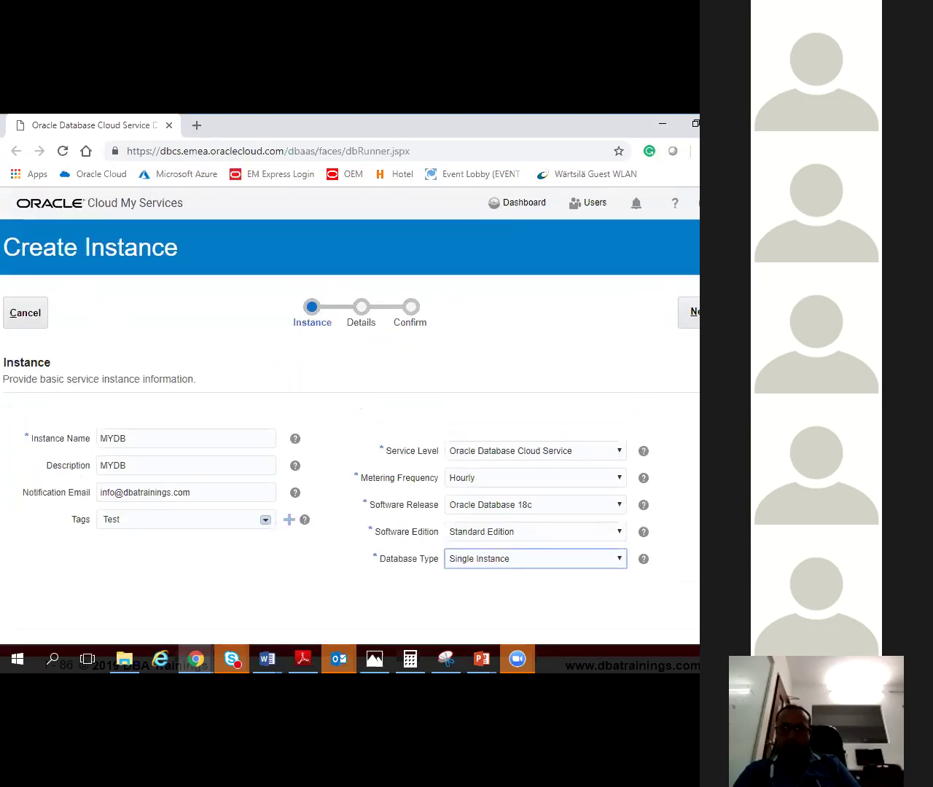
{"action": "left_click", "coordinate": [696, 314]}
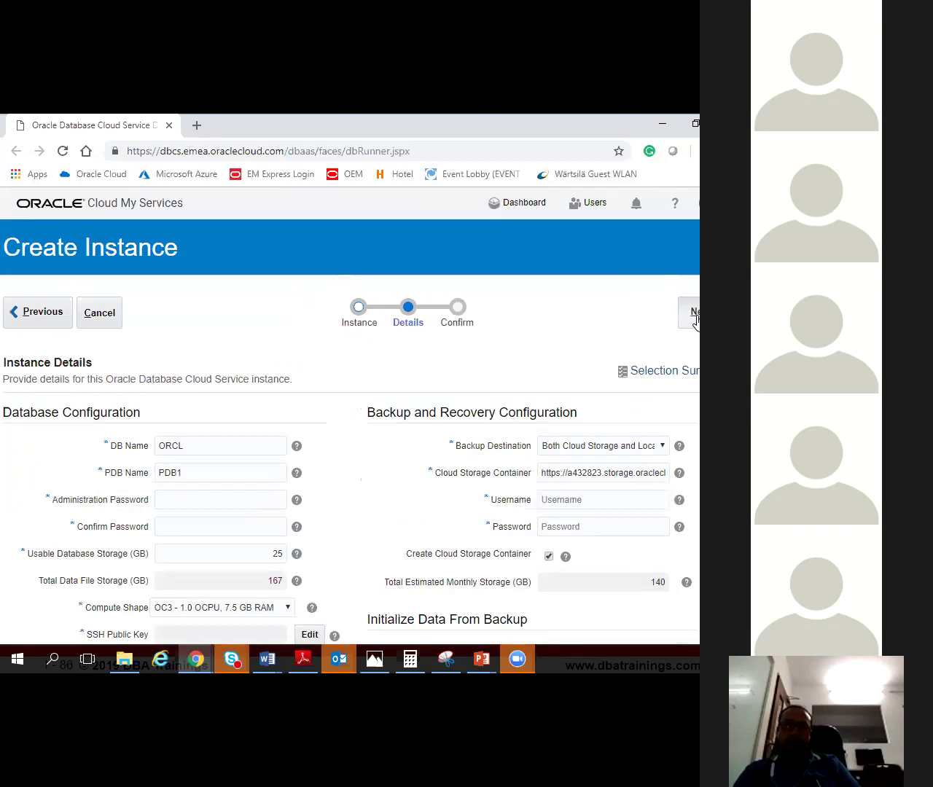
- Try to enter an administration password for the database and begin its confirmation
{"action": "left_click", "coordinate": [181, 500]}
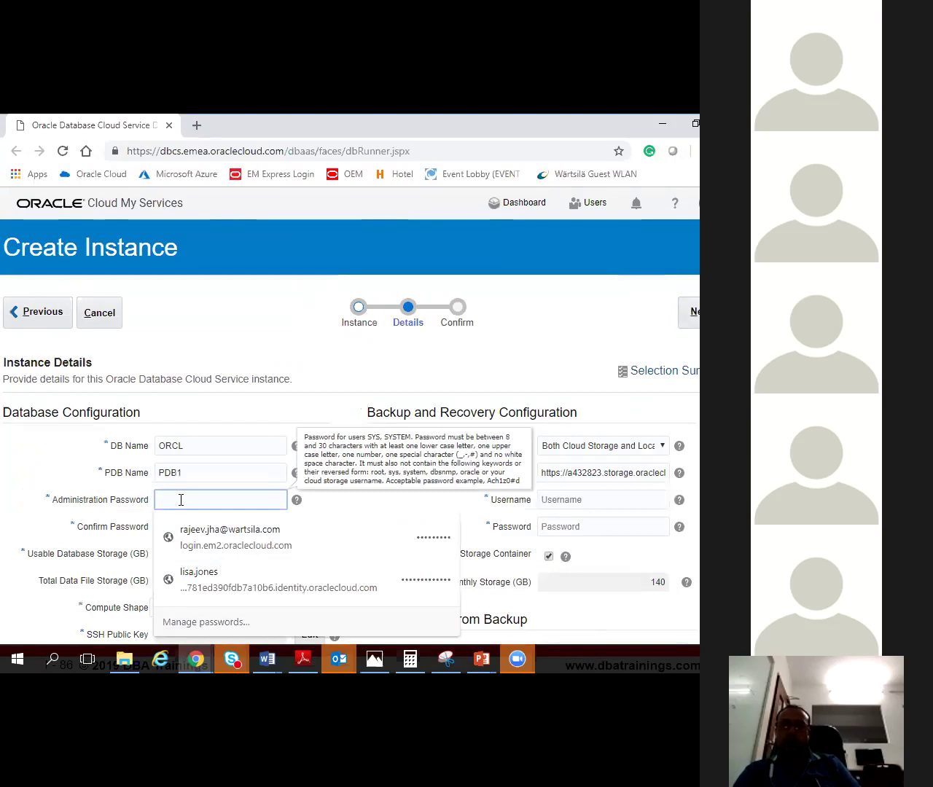
{"action": "type", "text": "*"}
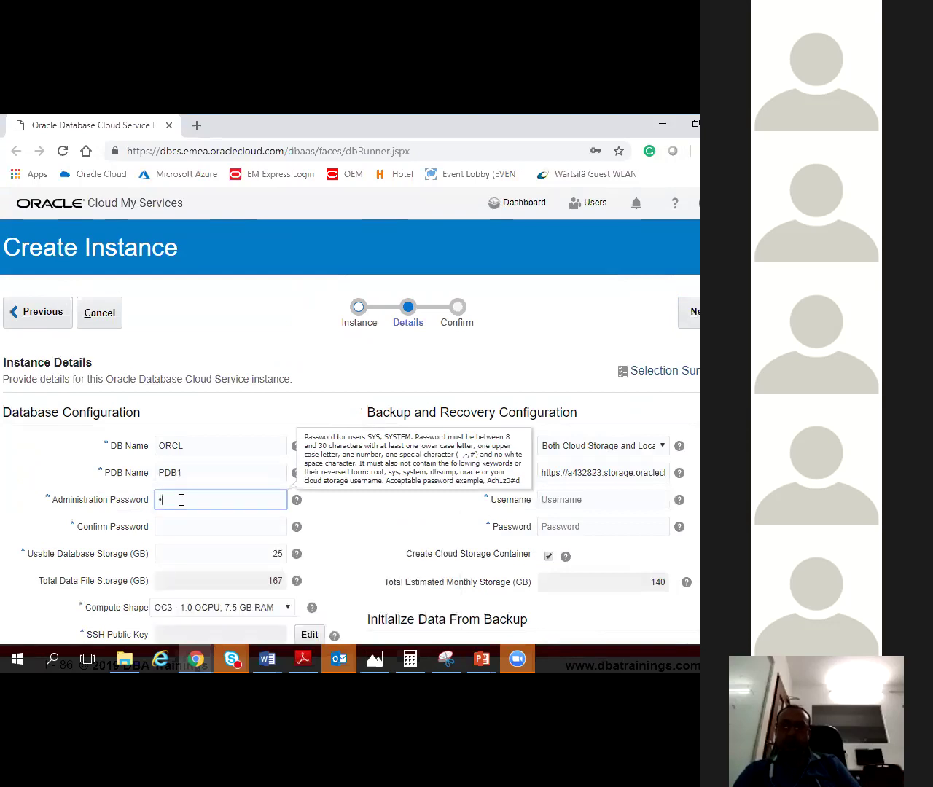
{"action": "key", "text": "BackSpace"}
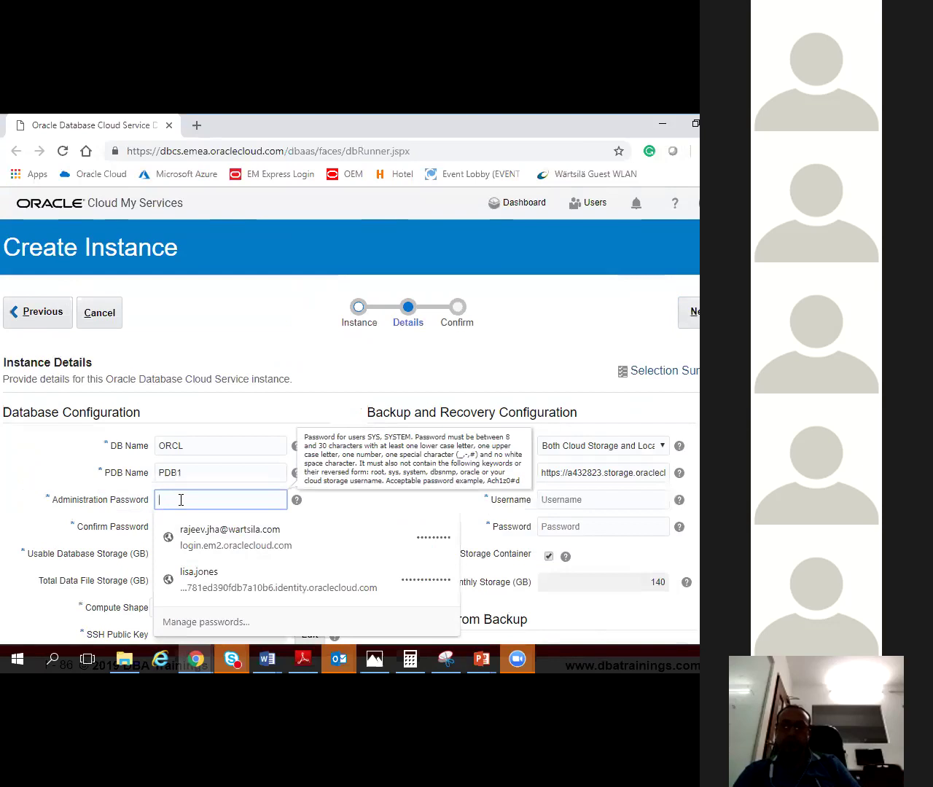
{"action": "type", "text": "******"}
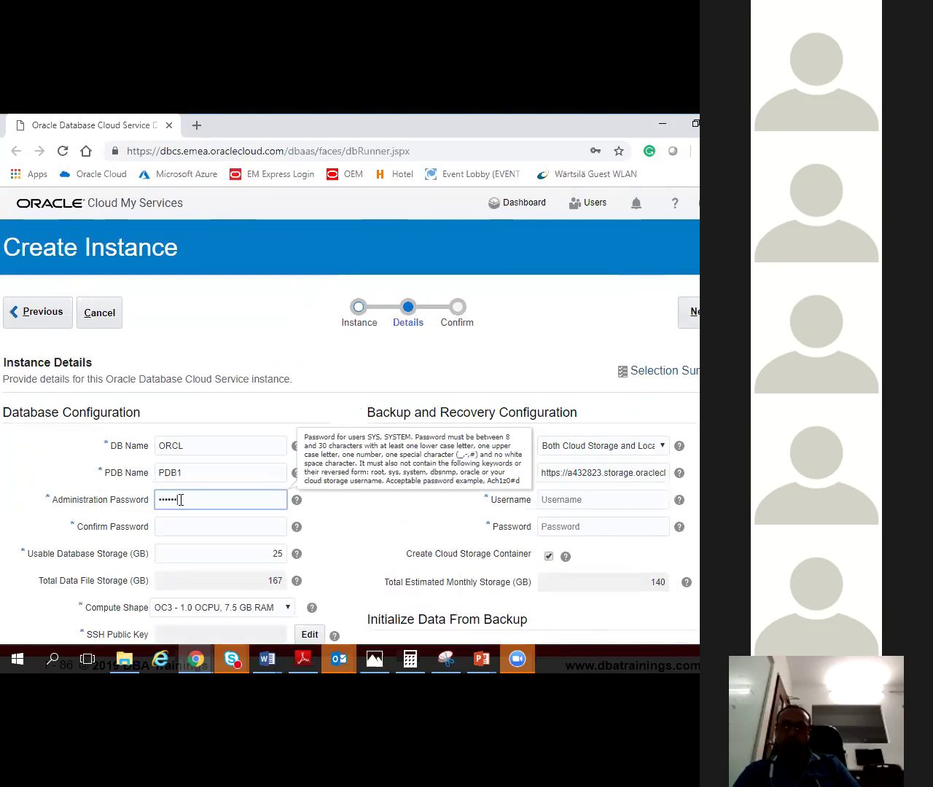
{"action": "type", "text": "*****"}
{"action": "left_click", "coordinate": [179, 521]}
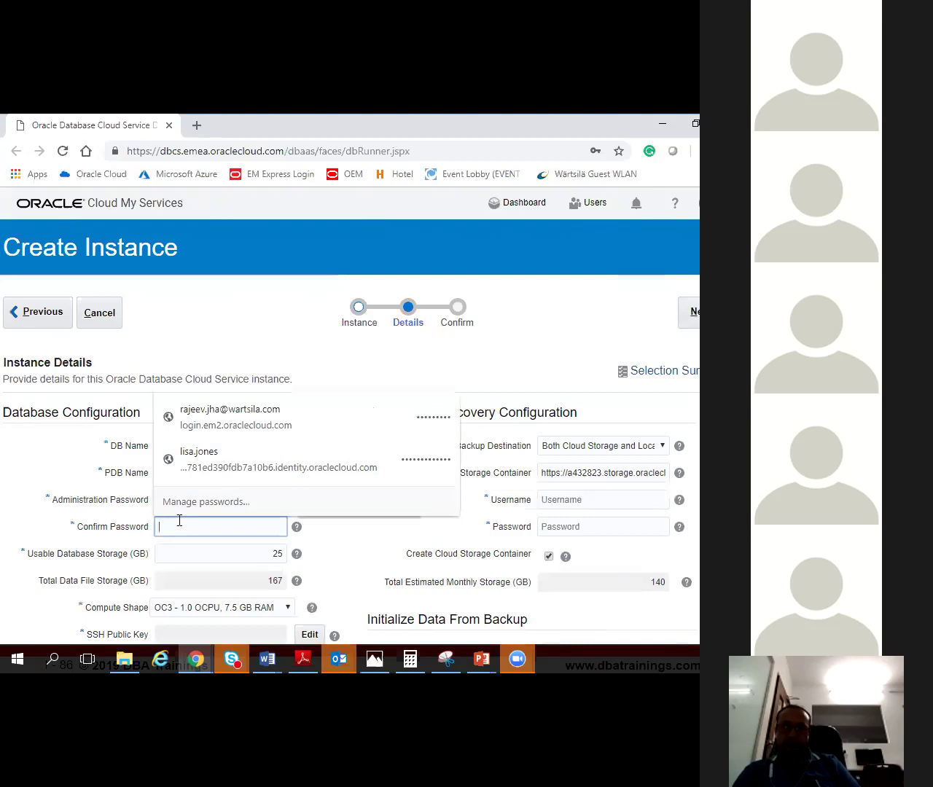
{"action": "type", "text": "**"}
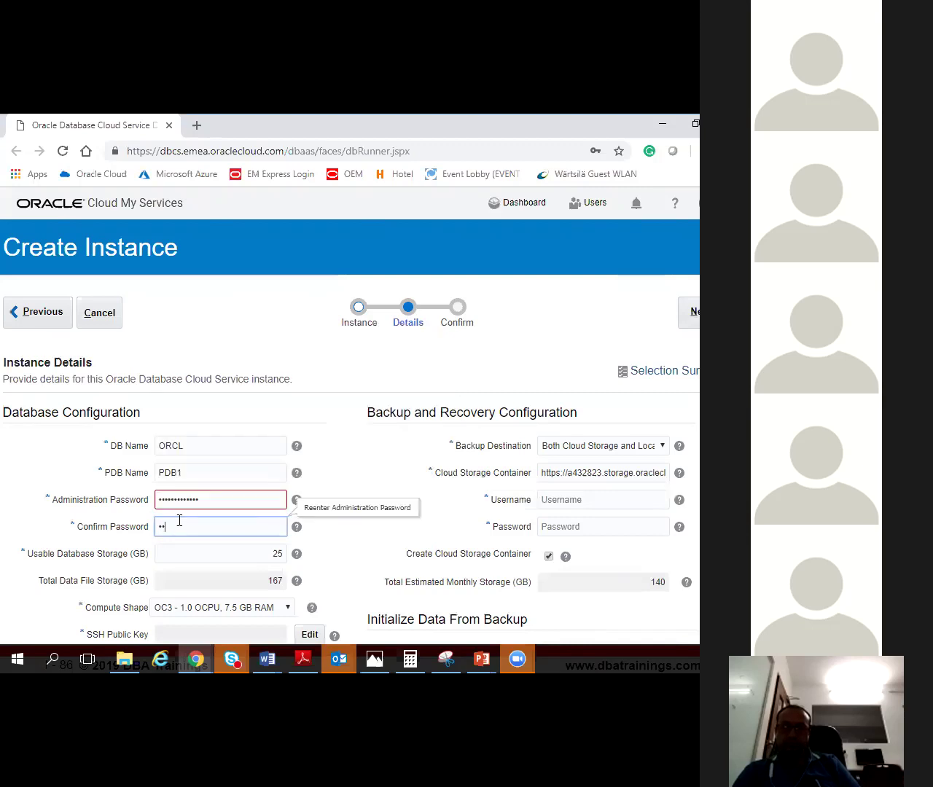
- Replace the administration password with one meeting the password rules and re-enter it as the confirmation password
{"action": "left_click", "coordinate": [202, 500]}
{"action": "left_click_drag", "start_coordinate": [202, 501], "coordinate": [142, 499]}
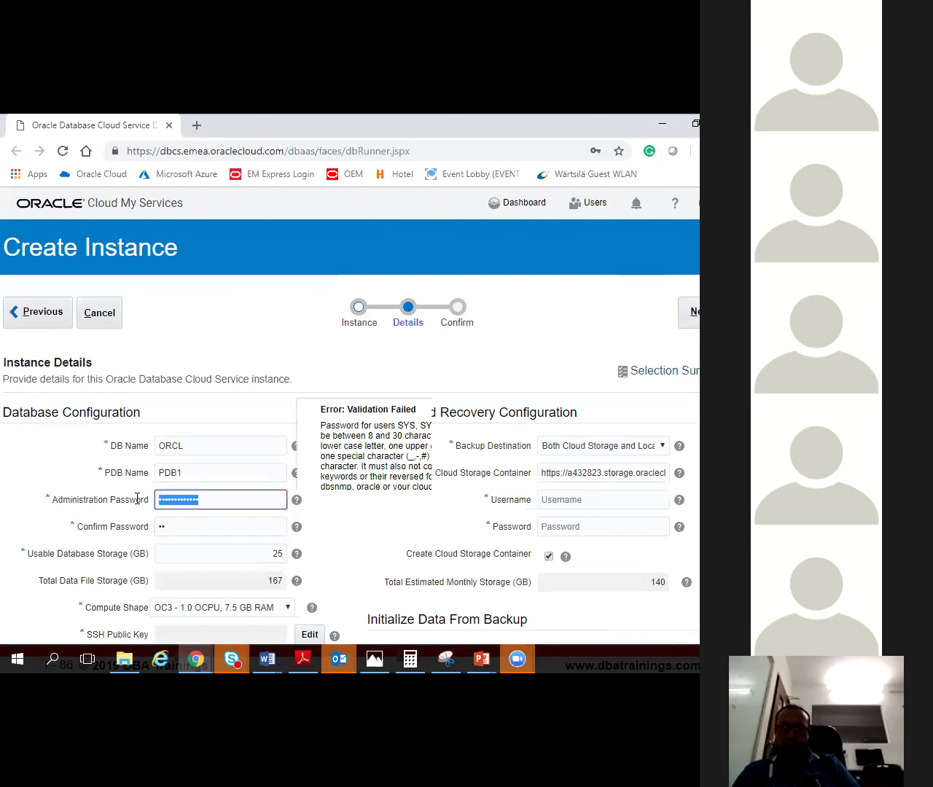
{"action": "type", "text": "****"}
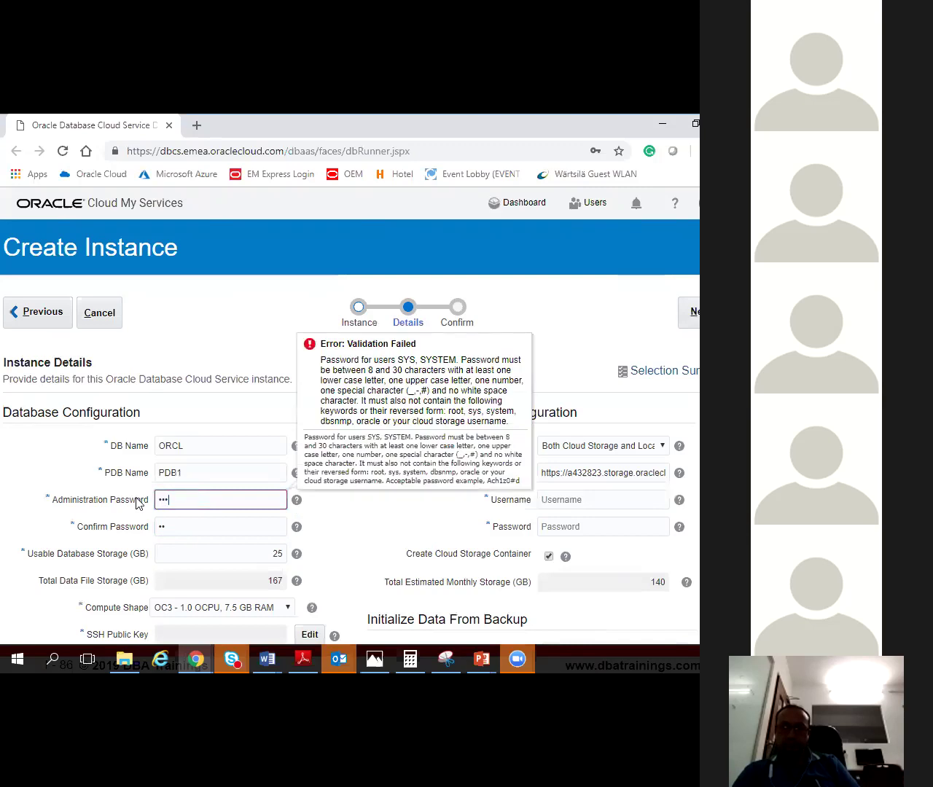
{"action": "type", "text": "****"}
{"action": "left_click", "coordinate": [177, 525]}
{"action": "left_click_drag", "start_coordinate": [178, 525], "coordinate": [150, 527]}
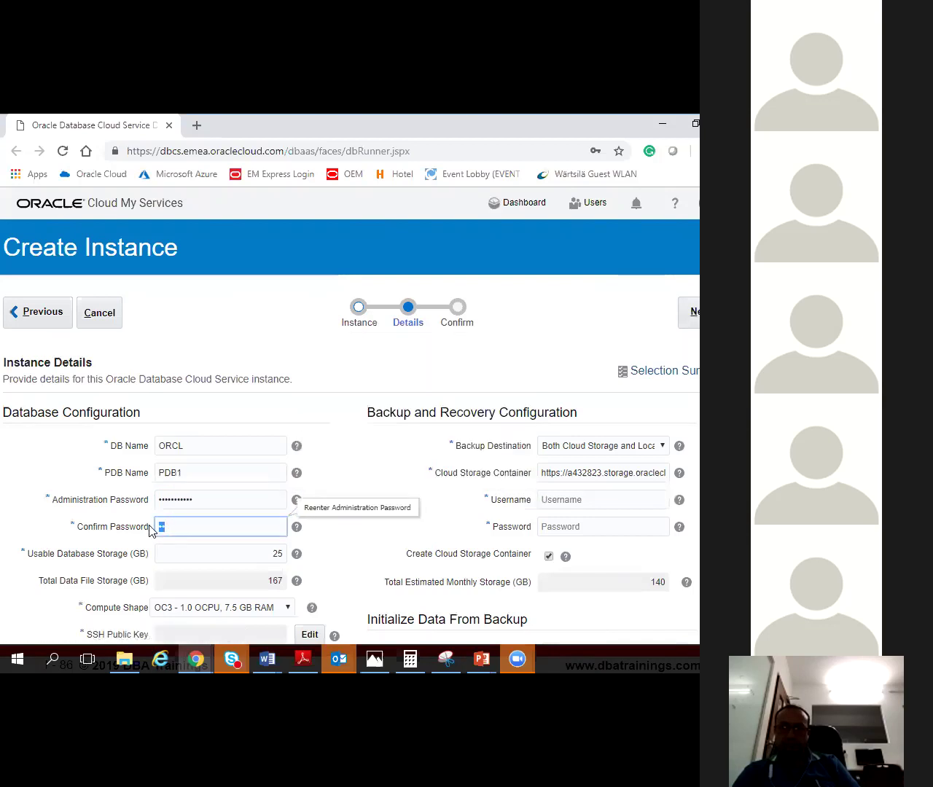
{"action": "type", "text": "**"}
{"action": "left_click", "coordinate": [167, 554]}
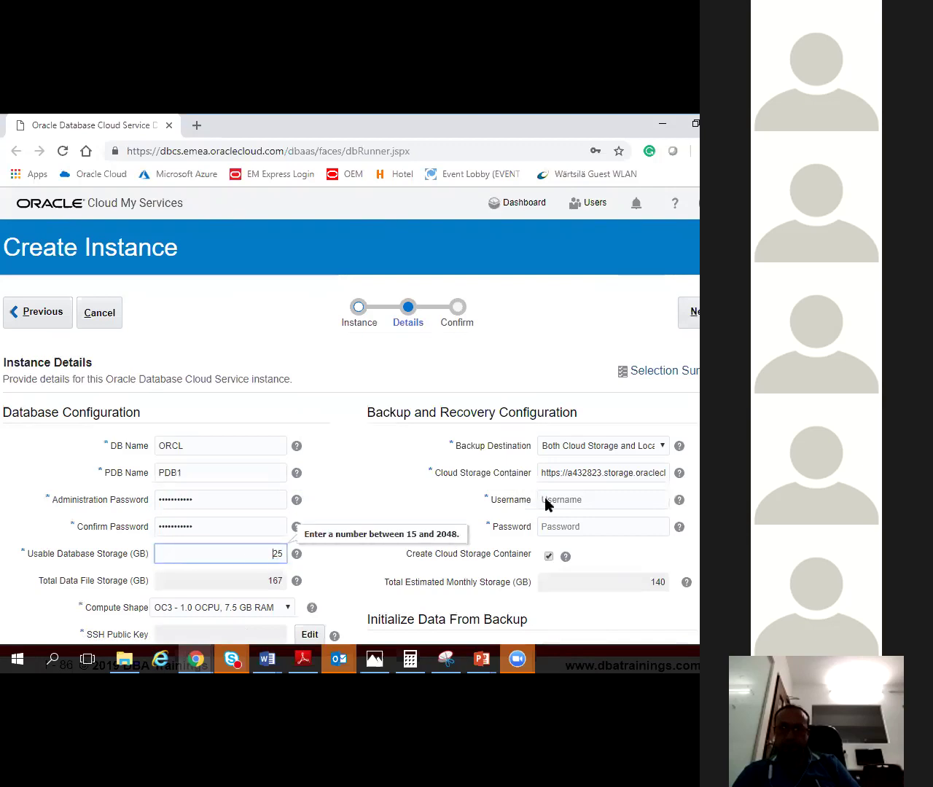
- Keep the usable database storage at 25 GB and choose the OC3 - 1.0 OCPU, 7.5 GB RAM compute shape
{"action": "scroll", "coordinate": [350, 405], "scroll_direction": "down", "scroll_amount": 2}
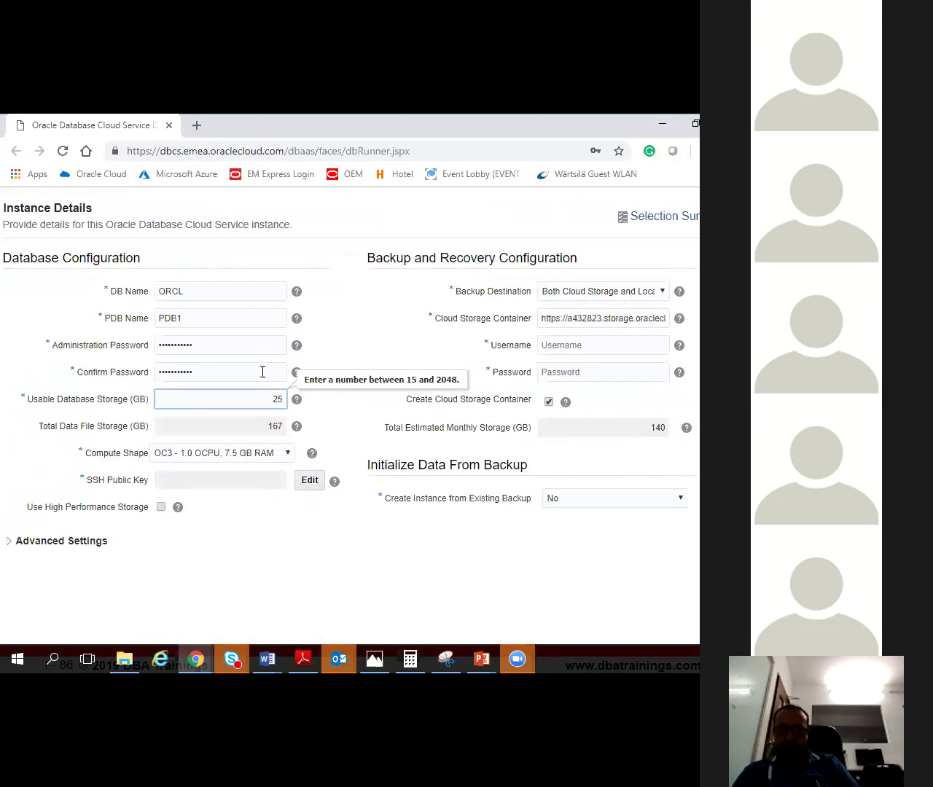
{"action": "left_click_drag", "start_coordinate": [266, 397], "coordinate": [284, 398]}
{"action": "left_click", "coordinate": [255, 432]}
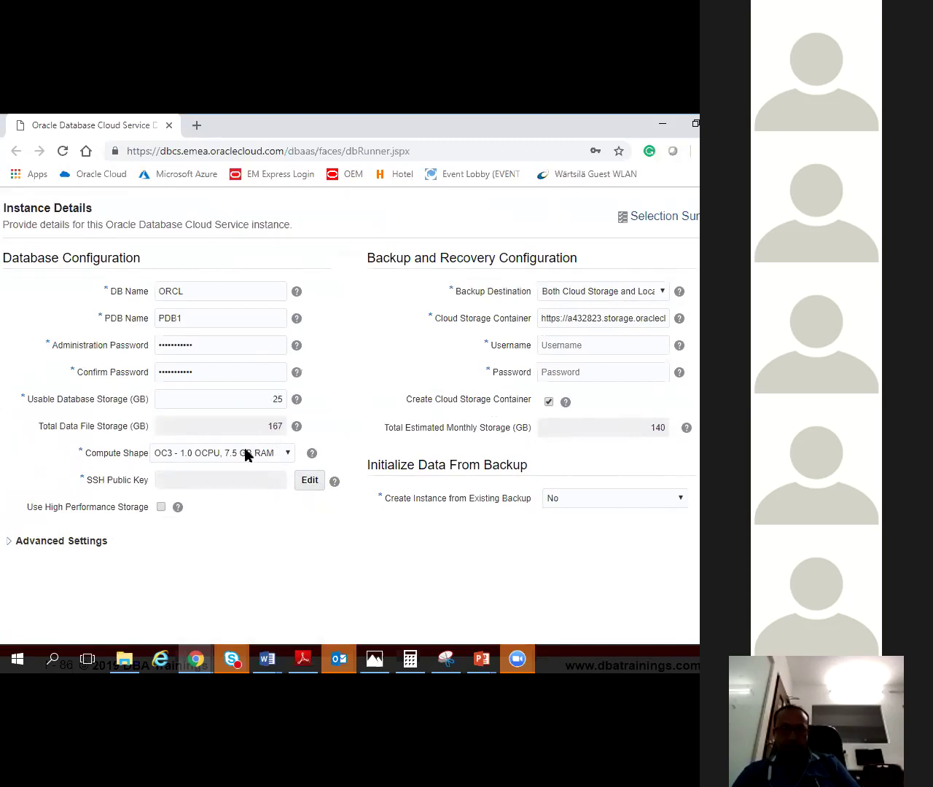
{"action": "left_click", "coordinate": [246, 455]}
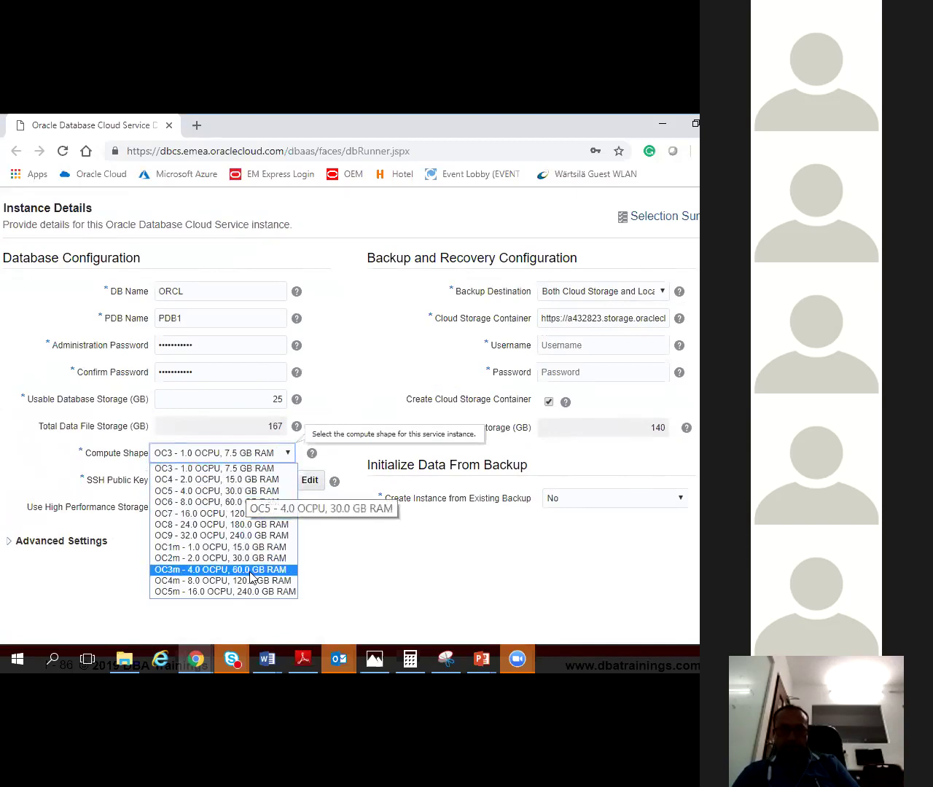
{"action": "left_click", "coordinate": [225, 473]}
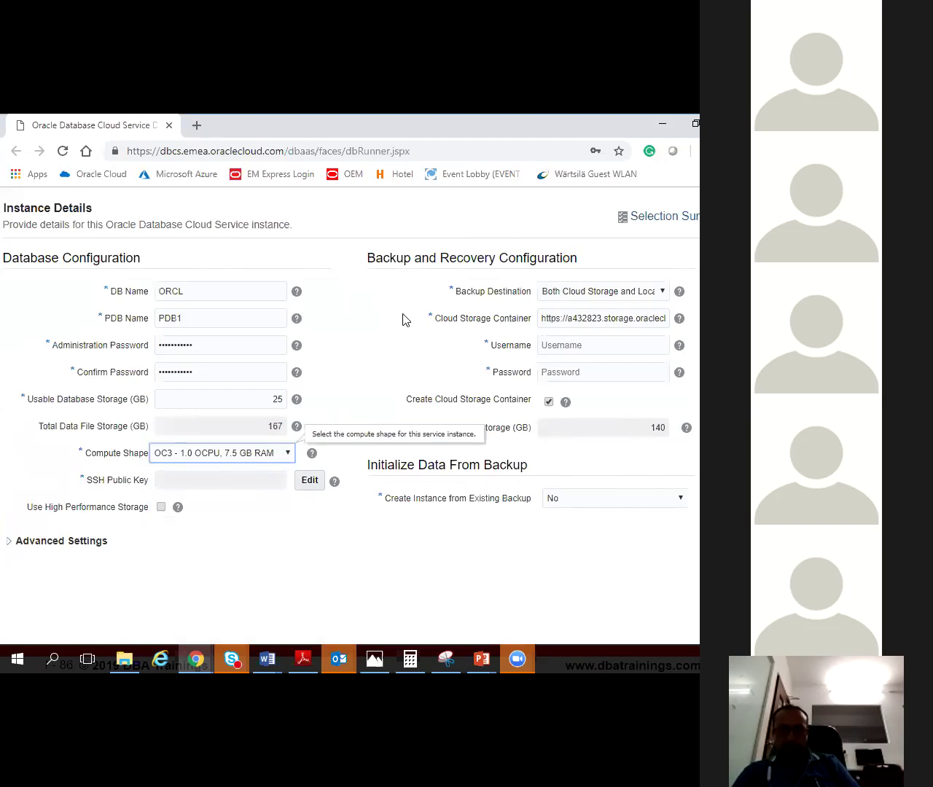
- Set the SSH public key for VM access from the publicKey file in the DBATRAININGS.COM Cloud Key documents folder
{"action": "left_click", "coordinate": [307, 483]}
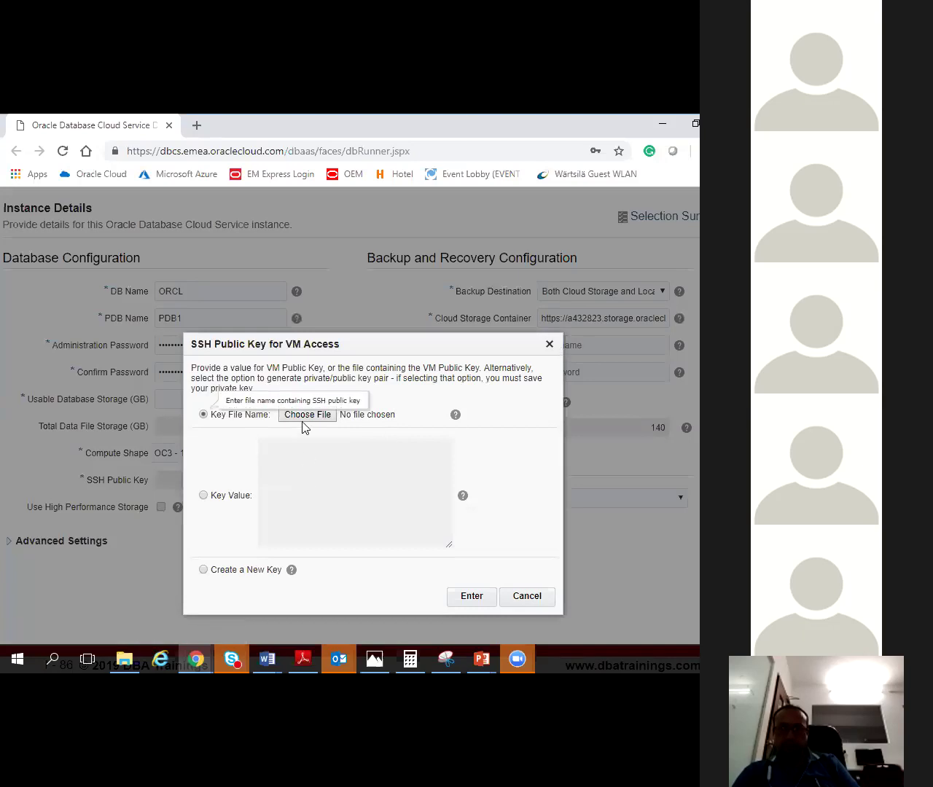
{"action": "left_click", "coordinate": [304, 414]}
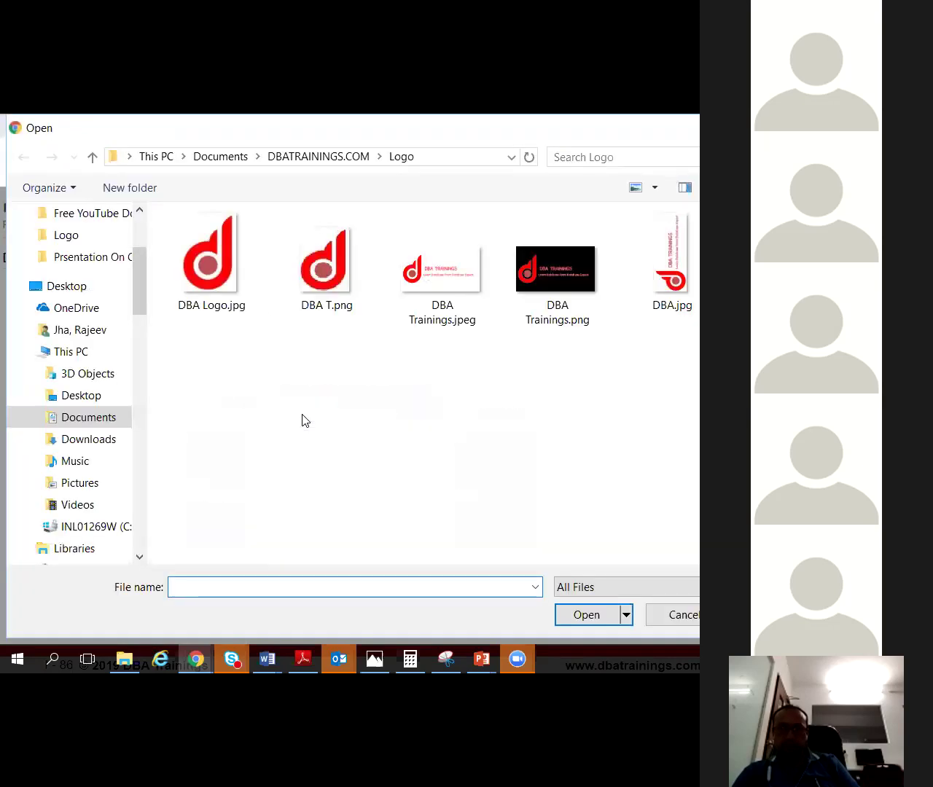
{"action": "left_click", "coordinate": [288, 159]}
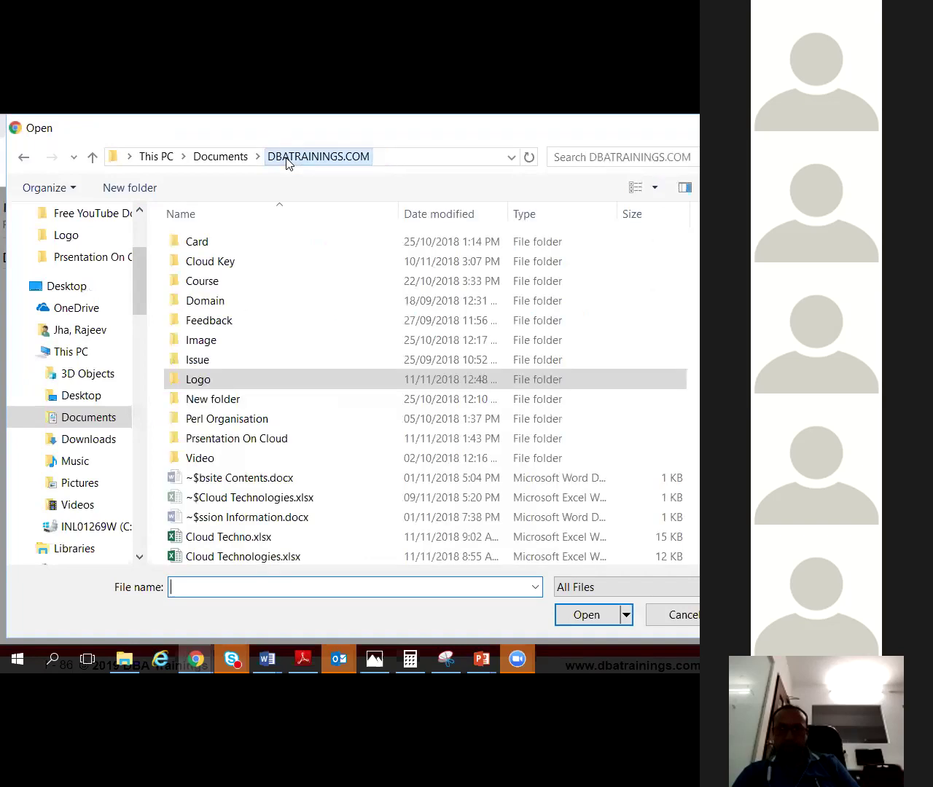
{"action": "left_click", "coordinate": [227, 269]}
{"action": "double_click", "coordinate": [227, 264]}
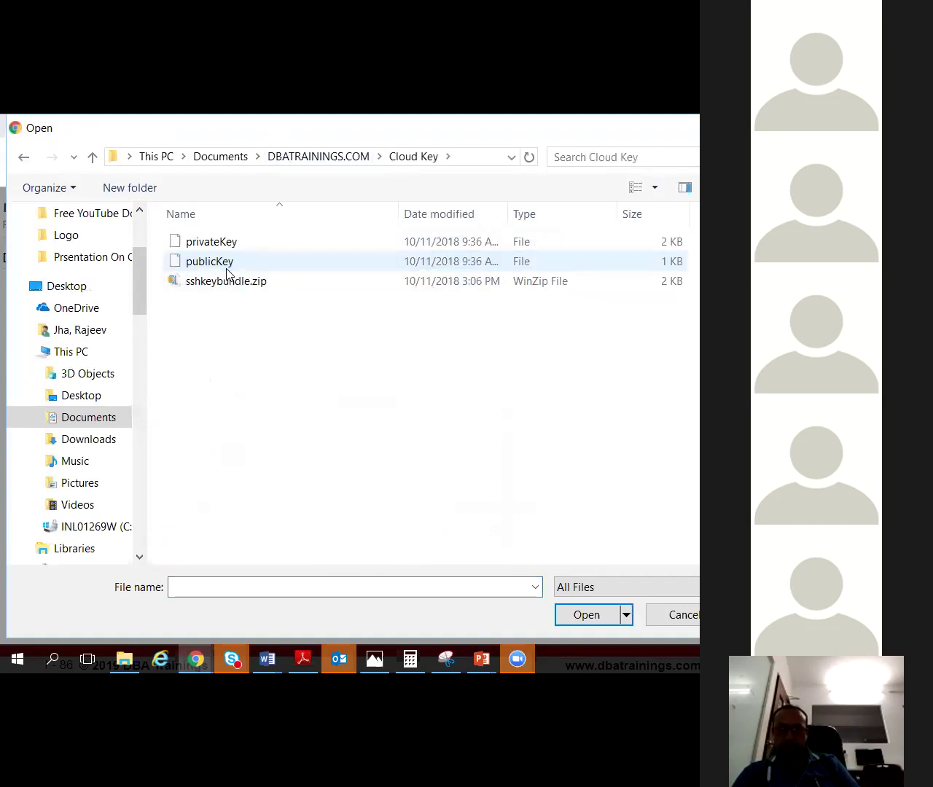
{"action": "double_click", "coordinate": [227, 263]}
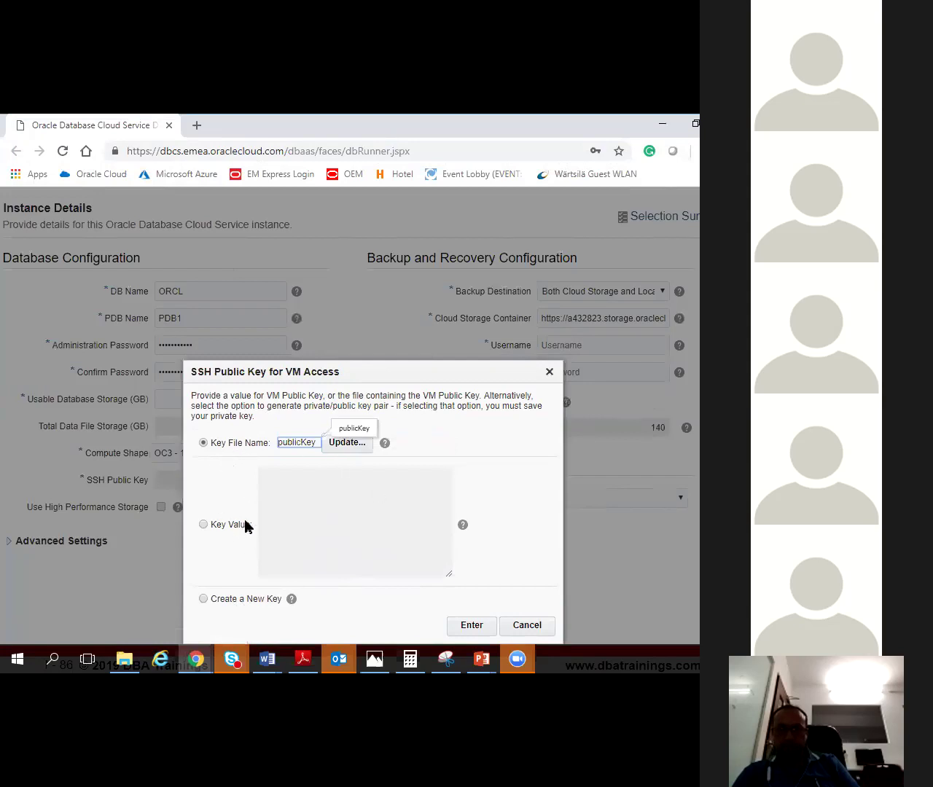
{"action": "left_click", "coordinate": [480, 627]}
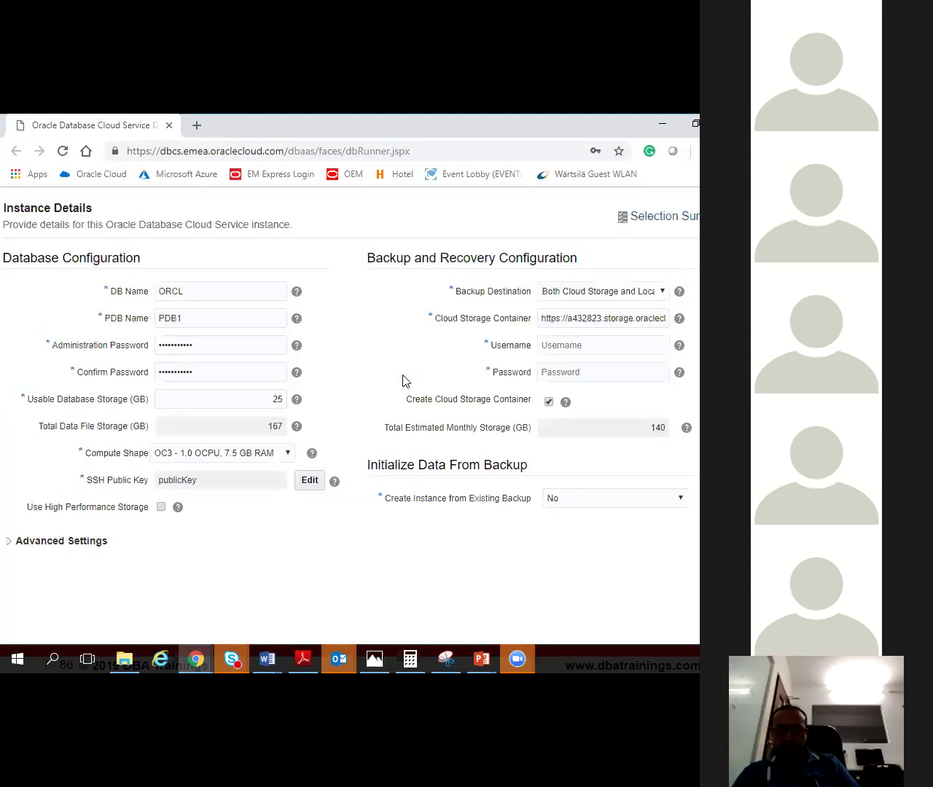
- Set the backup destination to None and proceed from the instance details page
{"action": "left_click", "coordinate": [612, 294]}
{"action": "left_click", "coordinate": [596, 330]}
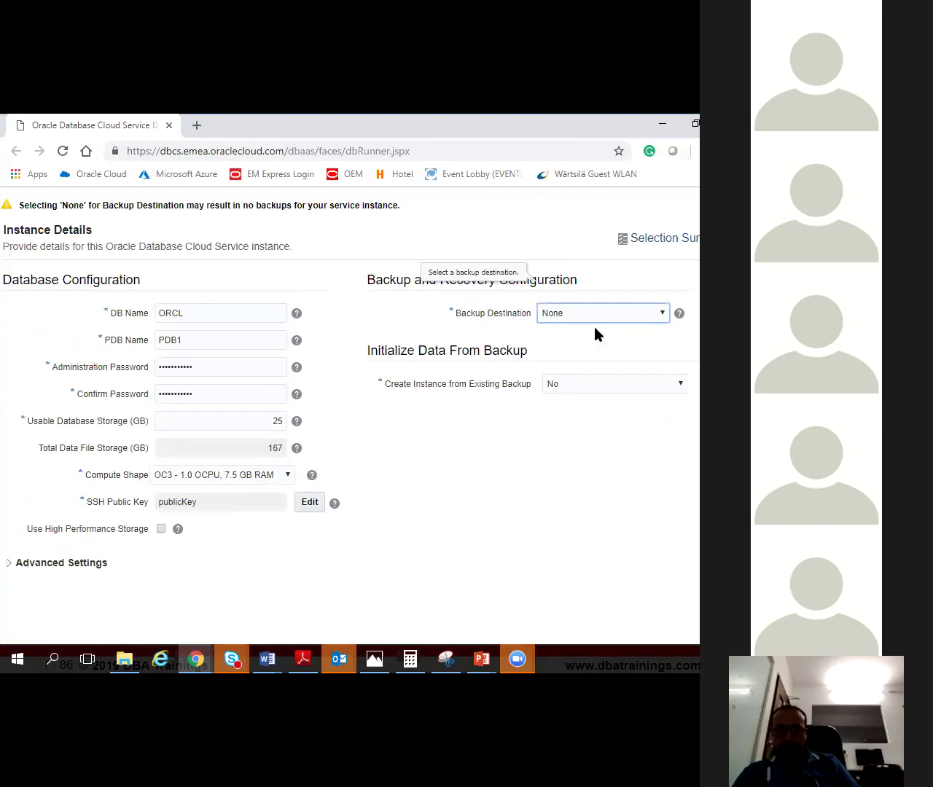
{"action": "scroll", "coordinate": [350, 409], "scroll_direction": "down", "scroll_amount": 3}
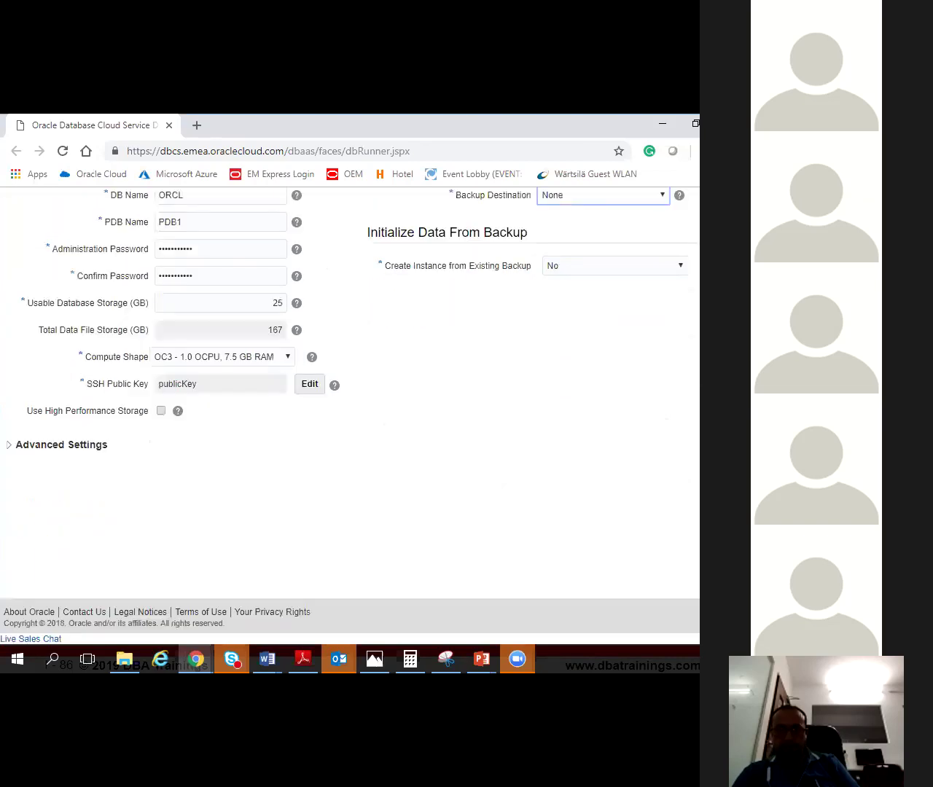
{"action": "scroll", "coordinate": [694, 273], "scroll_direction": "up", "scroll_amount": 5}
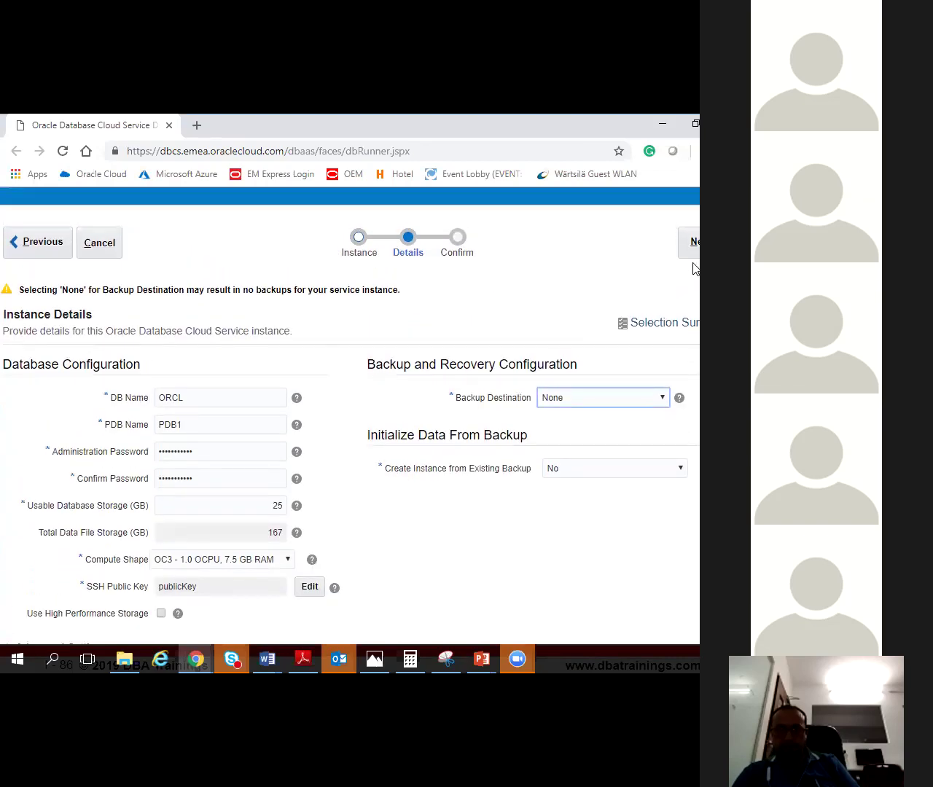
{"action": "left_click", "coordinate": [695, 243]}
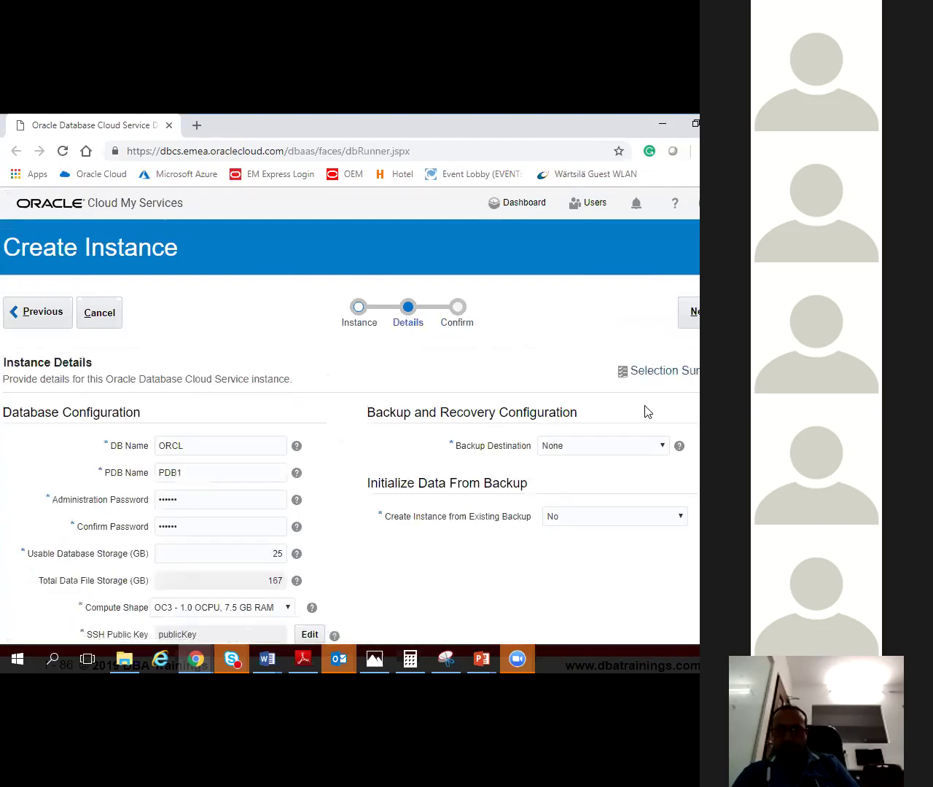
- Keep the backup destination at None and continue to the confirmation page to review the instance and database configuration
{"action": "left_click", "coordinate": [625, 444]}
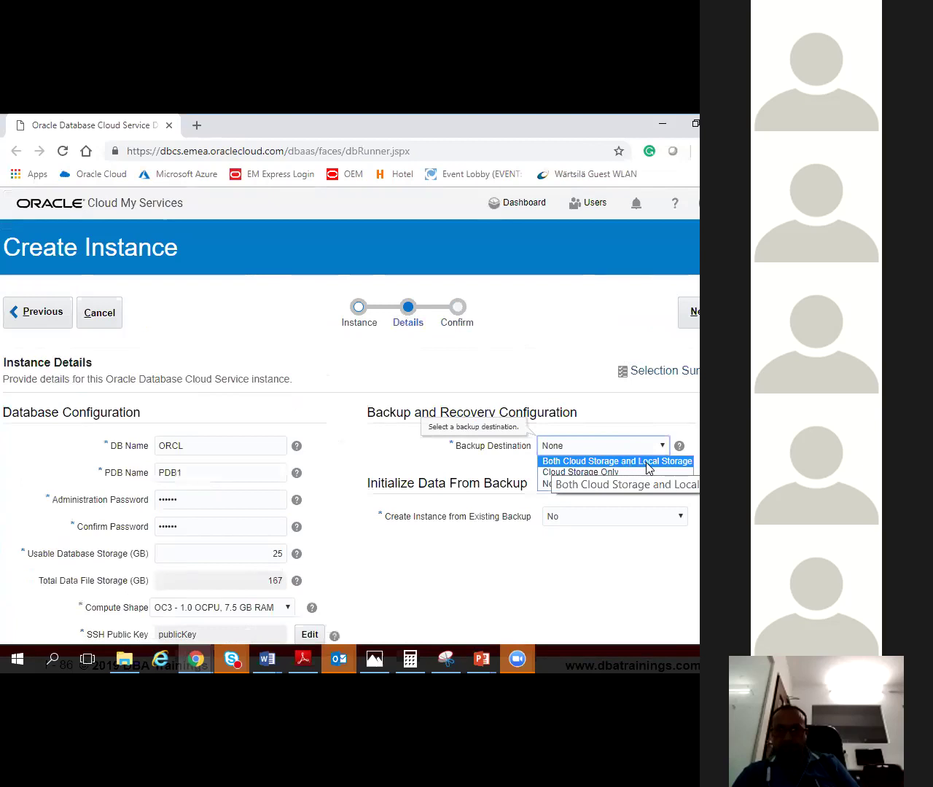
{"action": "left_click", "coordinate": [583, 348]}
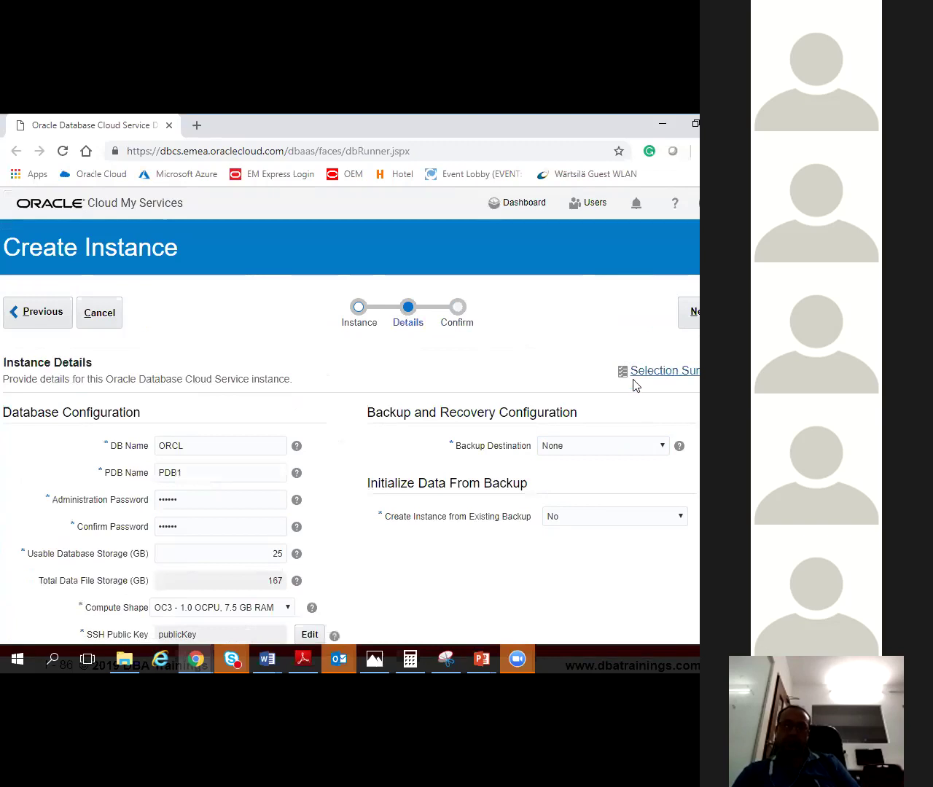
{"action": "left_click", "coordinate": [697, 319]}
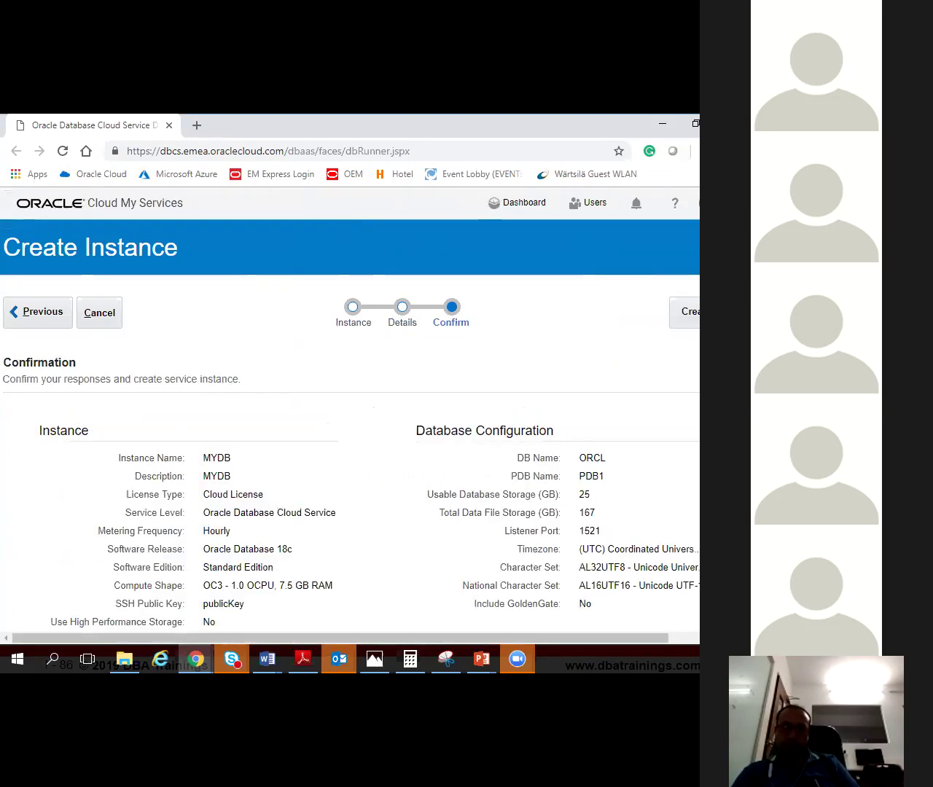
{"action": "scroll", "coordinate": [350, 409], "scroll_direction": "down", "scroll_amount": 3}
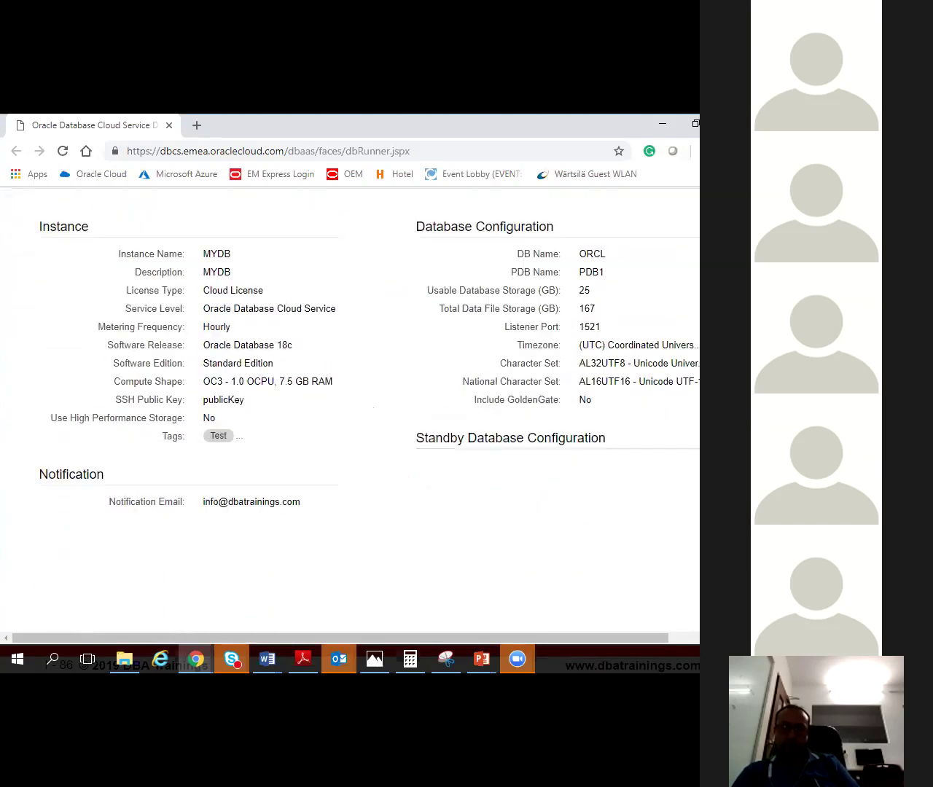
{"action": "scroll", "coordinate": [468, 497], "scroll_direction": "down", "scroll_amount": 1}
{"action": "scroll", "coordinate": [469, 497], "scroll_direction": "up", "scroll_amount": 2}
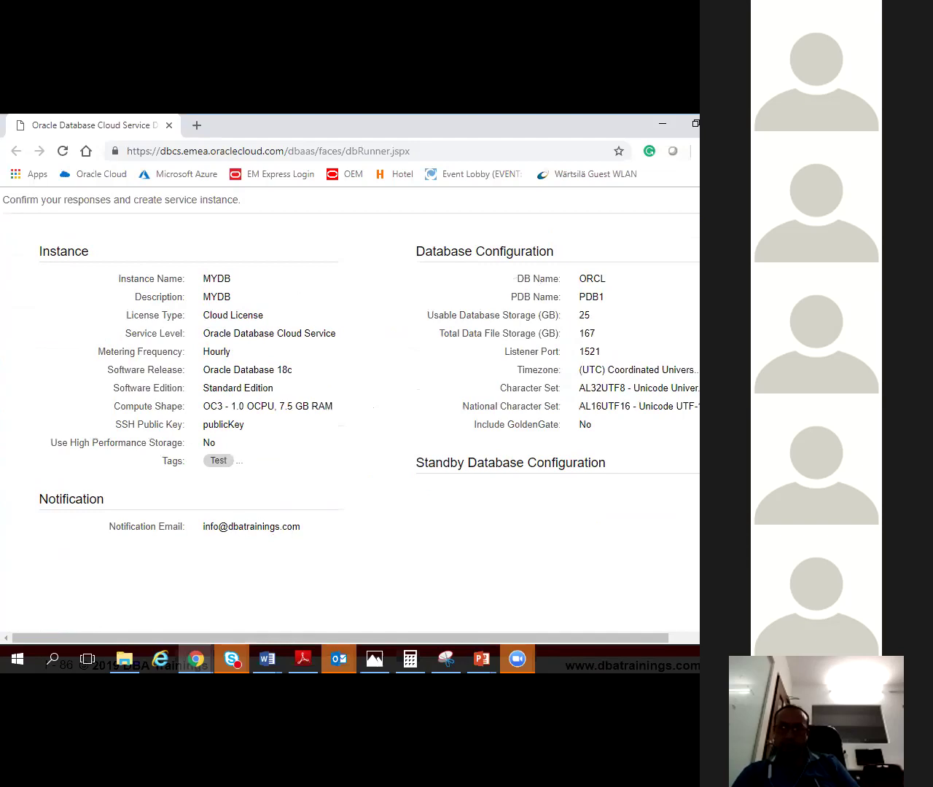
{"action": "scroll", "coordinate": [350, 408], "scroll_direction": "up", "scroll_amount": 3}
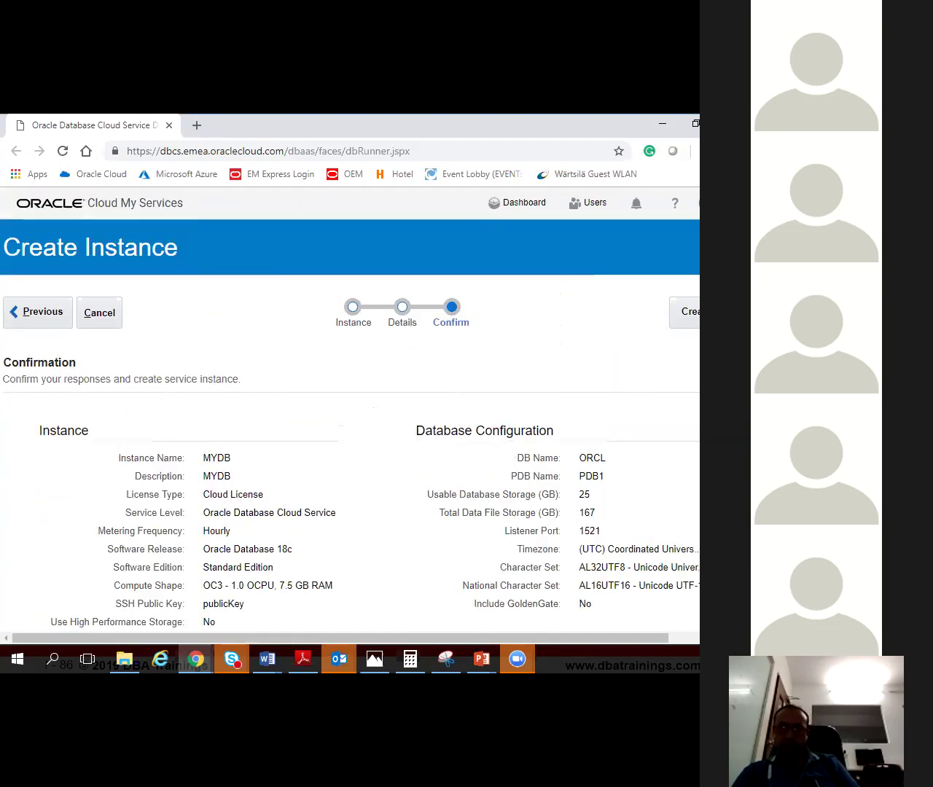